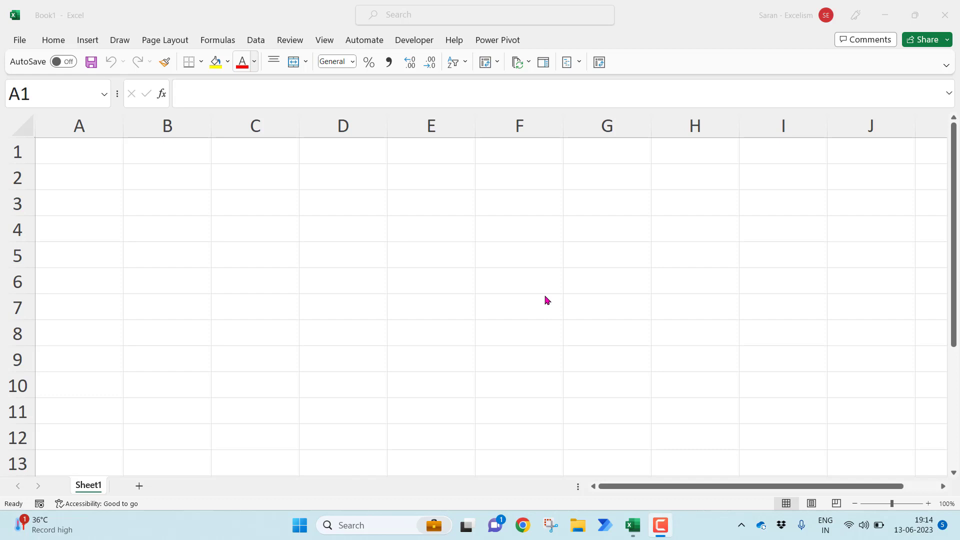
Switch the ribbon to the Data tab in the blank workbook.
click(261, 40)
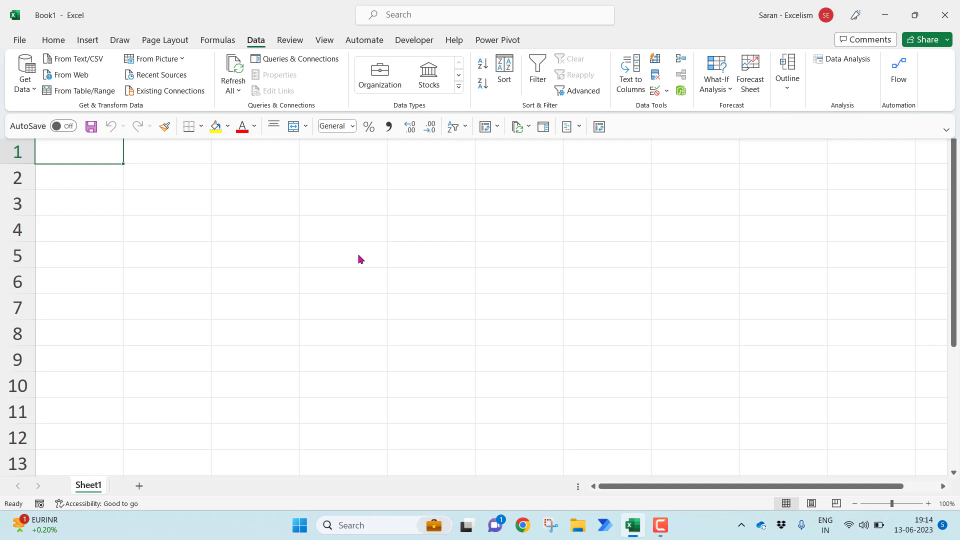
Launch the Power Query Editor from the Get Data menu.
click(34, 90)
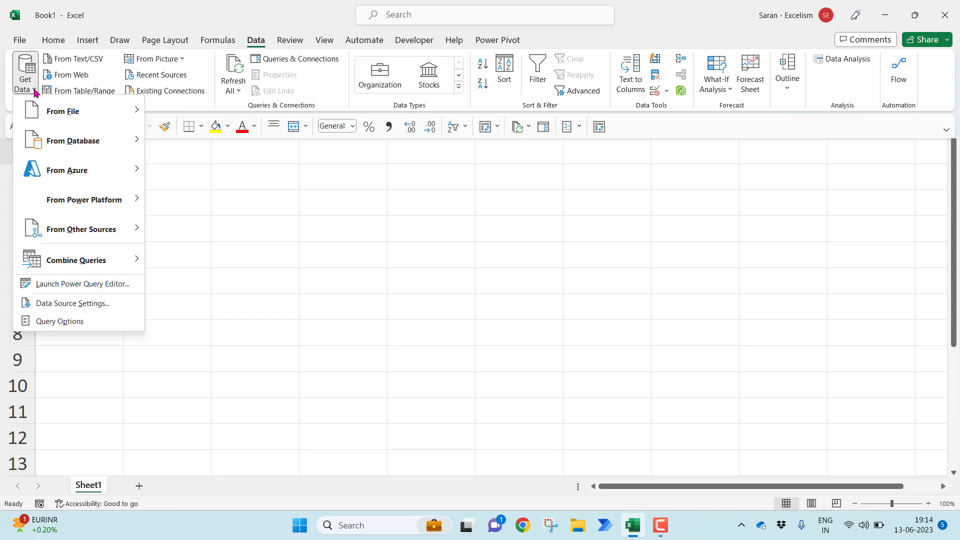
mouse_move(111, 259)
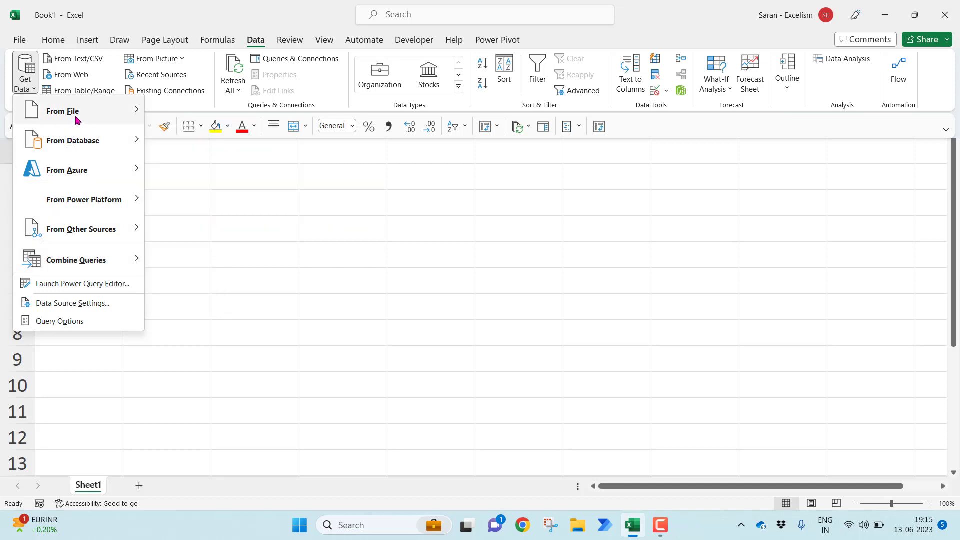
mouse_move(134, 123)
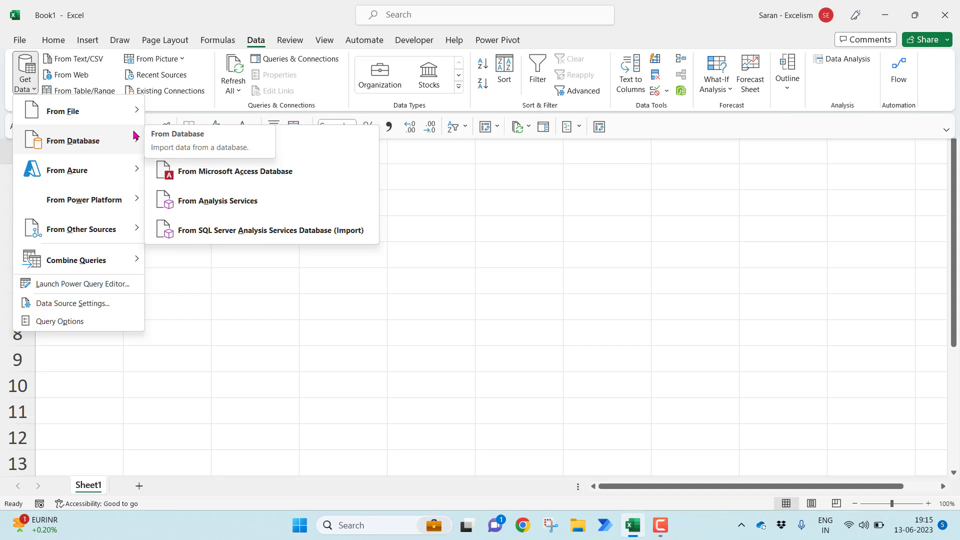
click(219, 320)
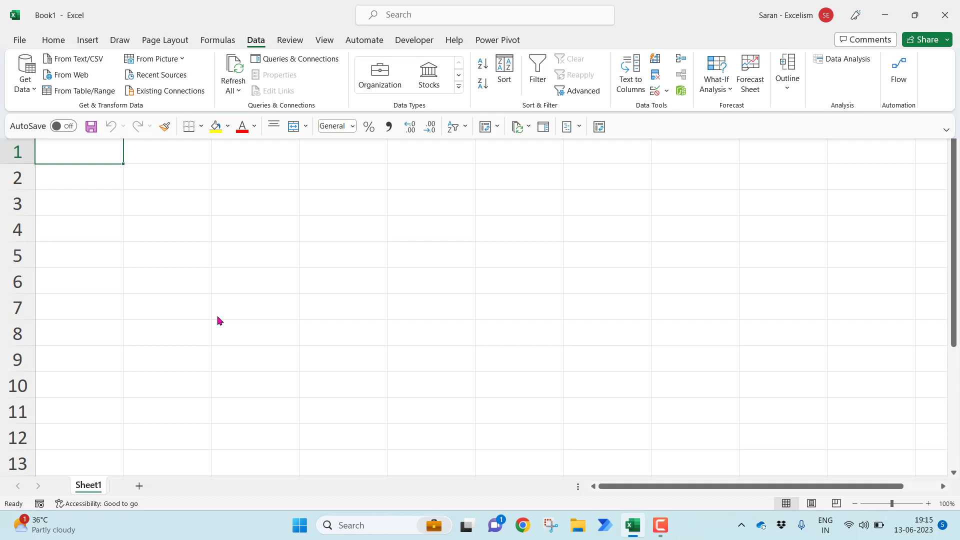
click(21, 71)
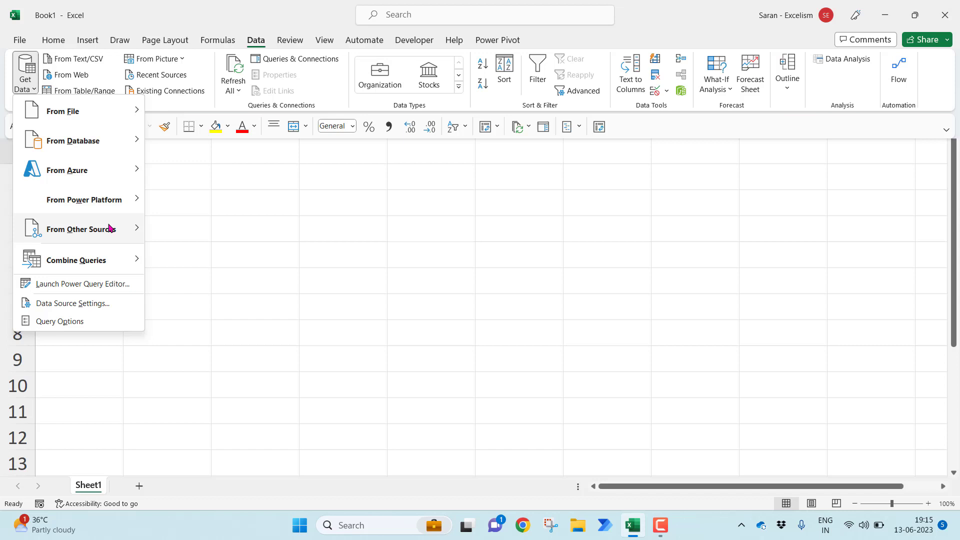
mouse_move(110, 228)
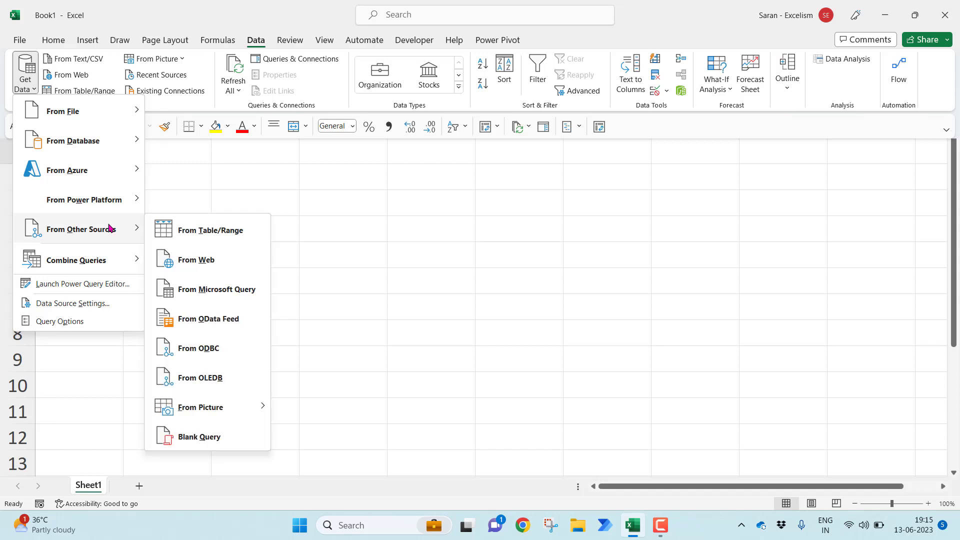
click(97, 284)
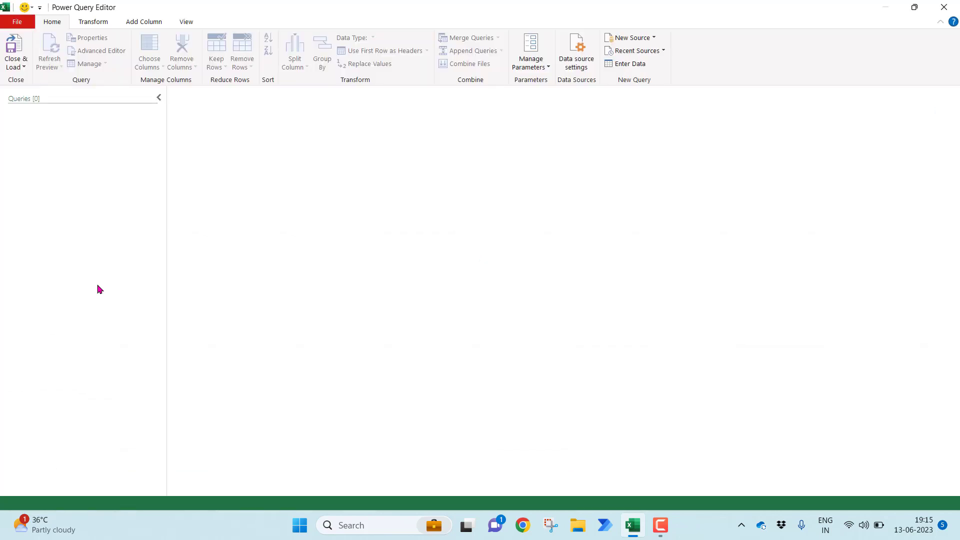
Create a new Blank Query from the Queries pane's Other Sources menu.
right_click(71, 158)
mouse_move(115, 179)
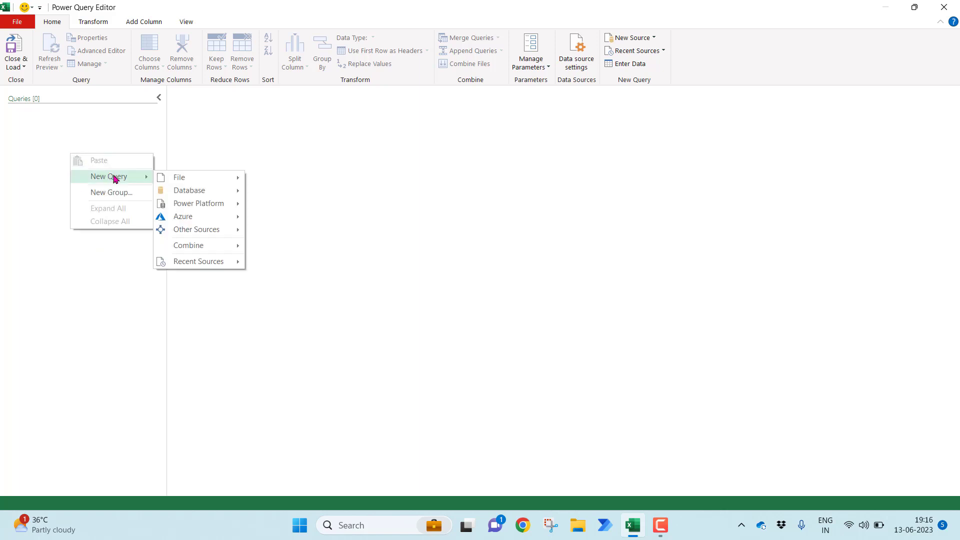
mouse_move(223, 230)
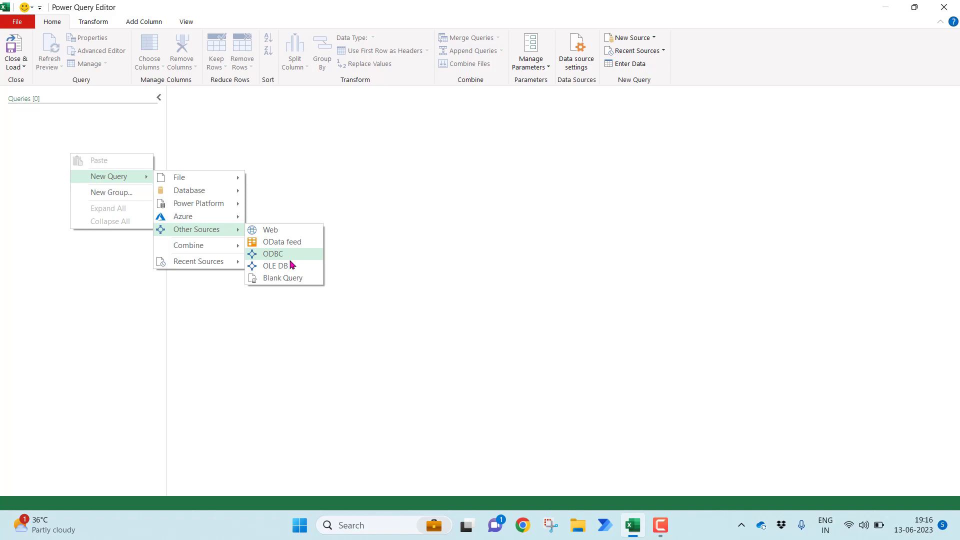
click(296, 279)
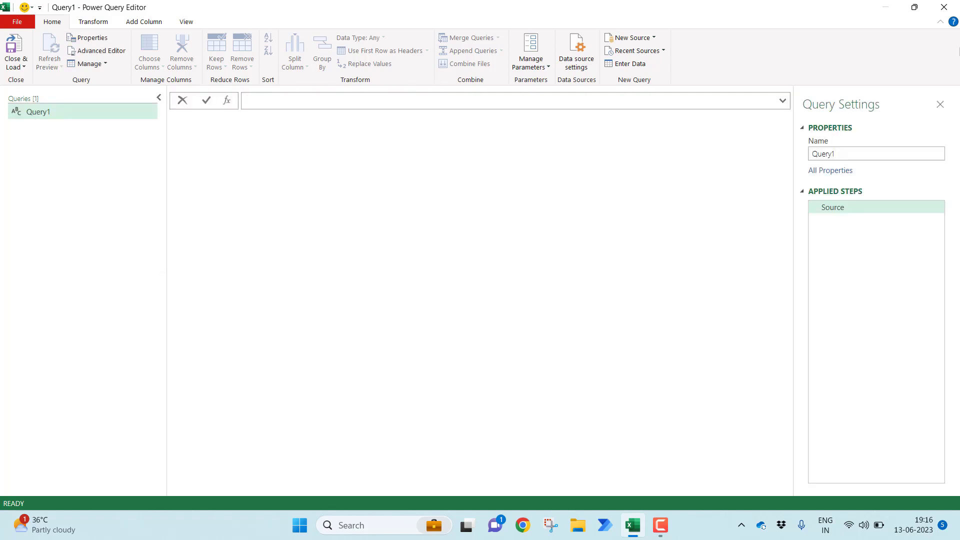
Rename the query to 'M Functions in PQ' in Query Settings.
key(ctrl+a)
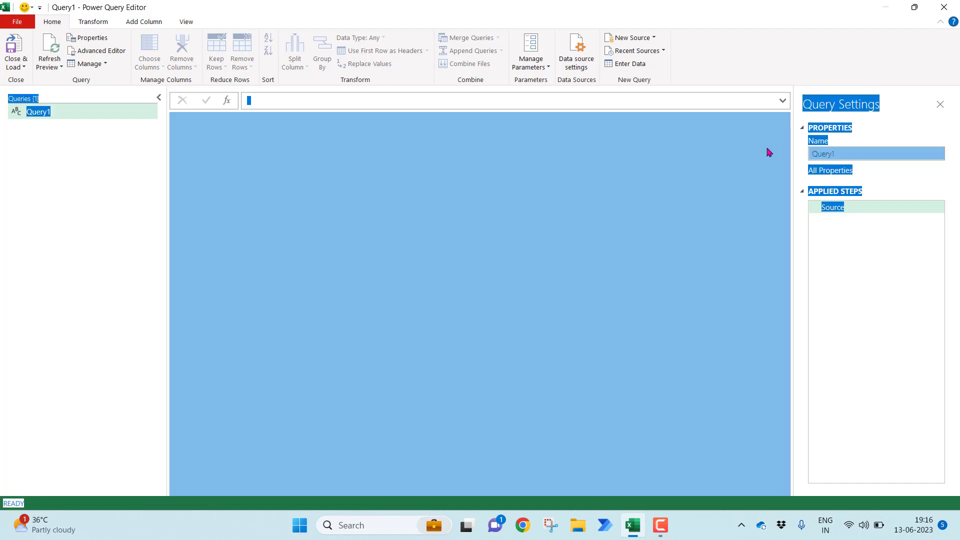
drag(869, 152, 800, 152)
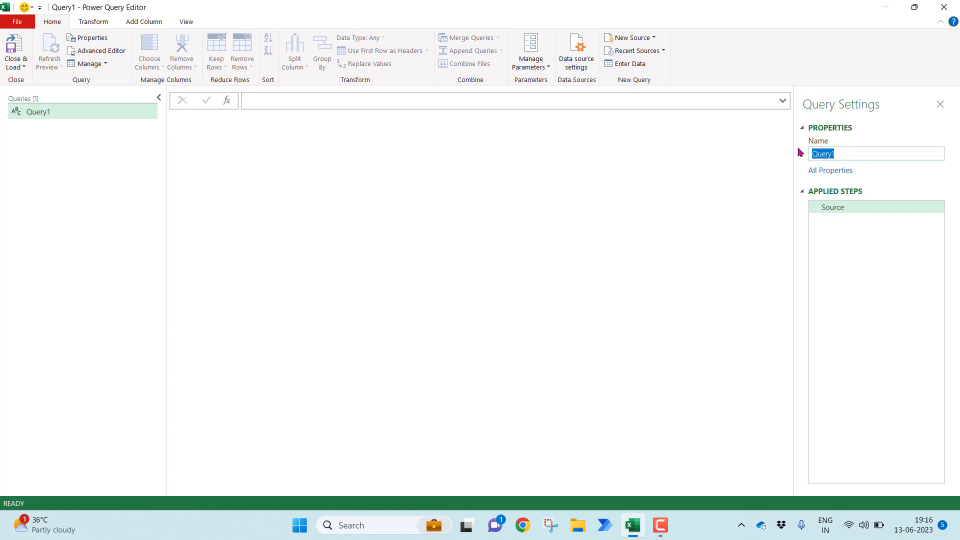
text(M Functions in PQ)
key(Return)
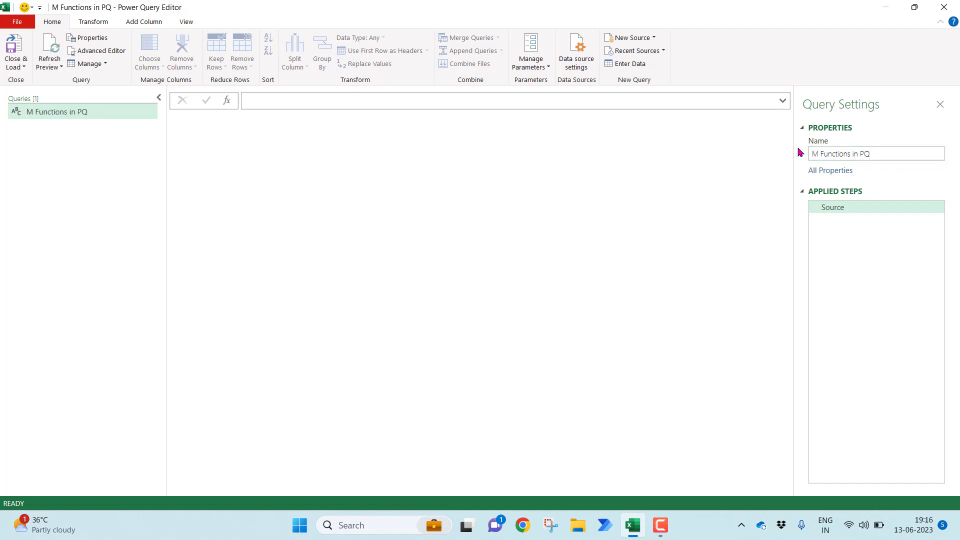
Set the Source formula to '= #shared' to list the 835 built-in M functions.
click(632, 99)
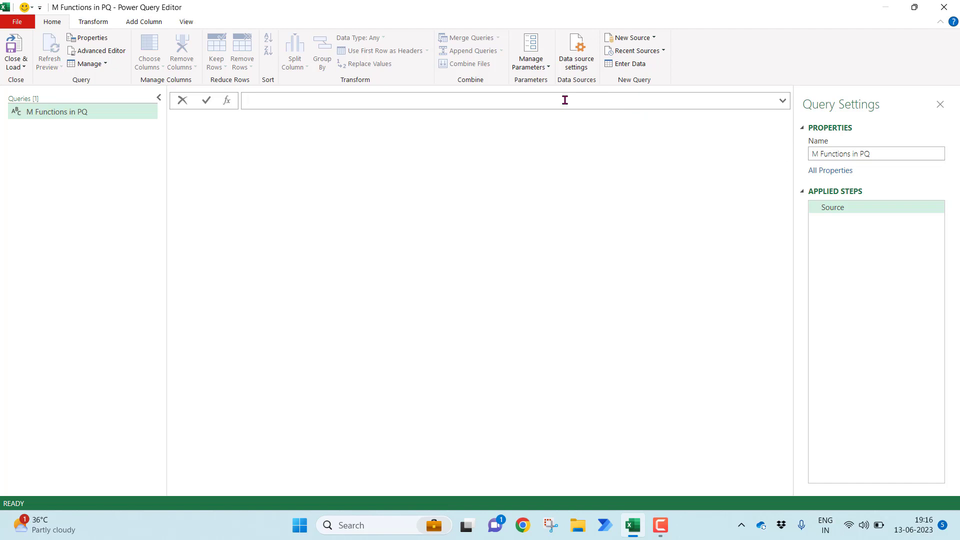
text(= #s)
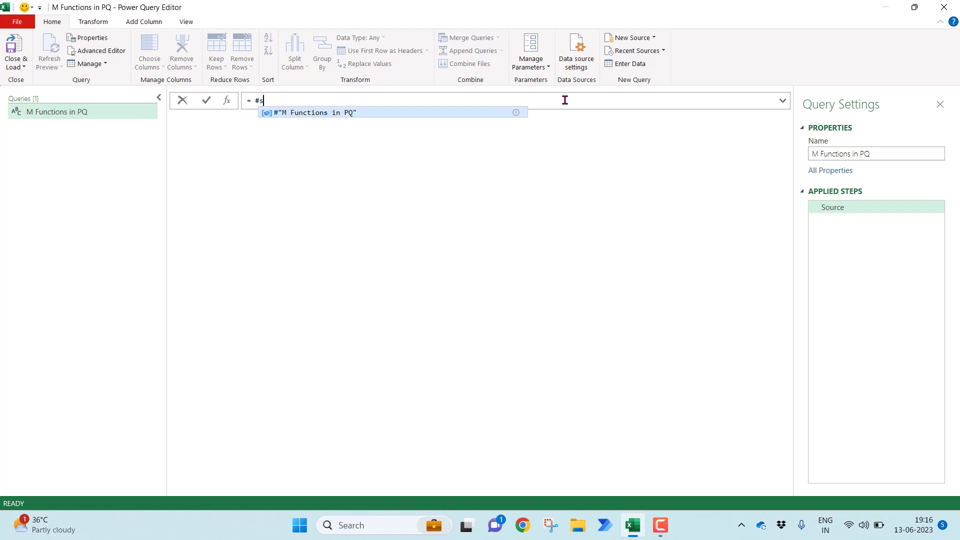
text(hared)
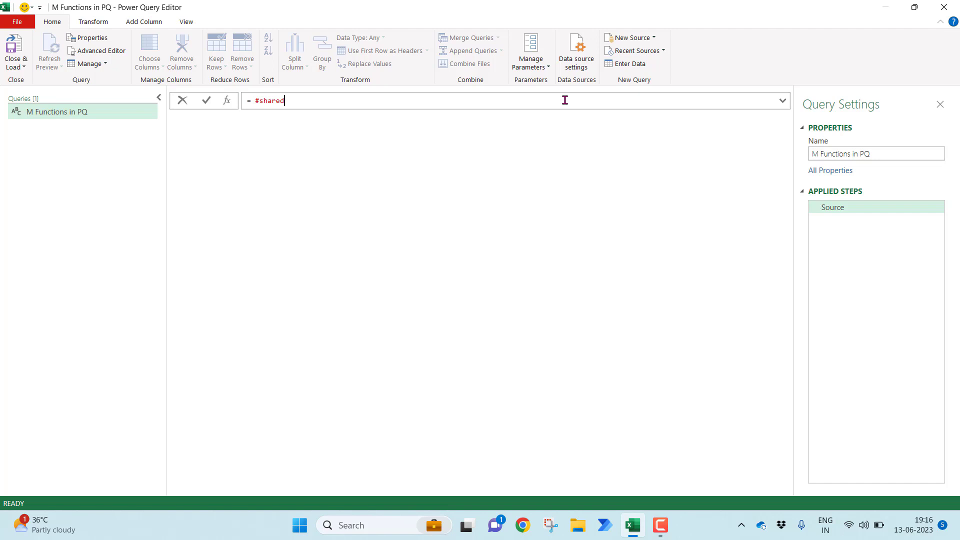
key(Return)
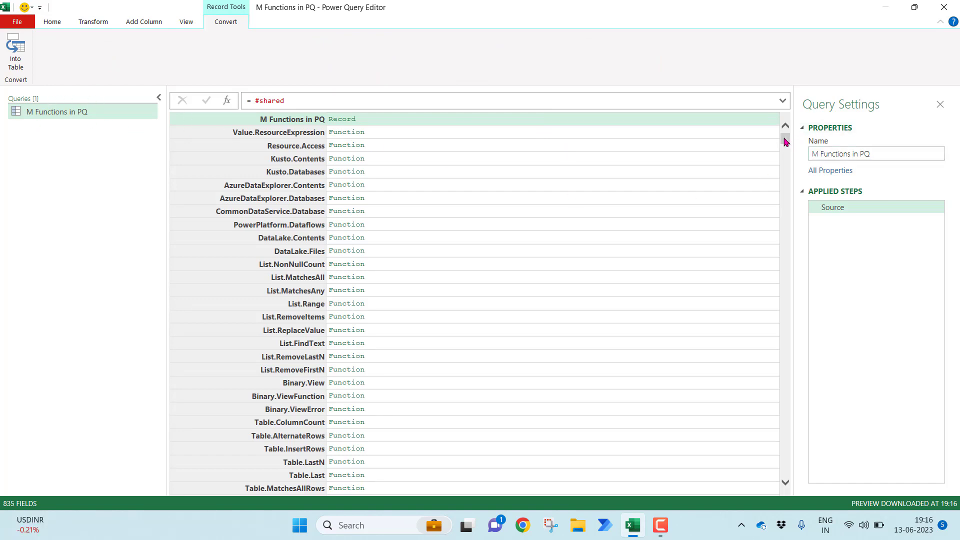
mouse_move(785, 138)
mouse_down()
mouse_move(785, 176)
mouse_move(787, 120)
mouse_up()
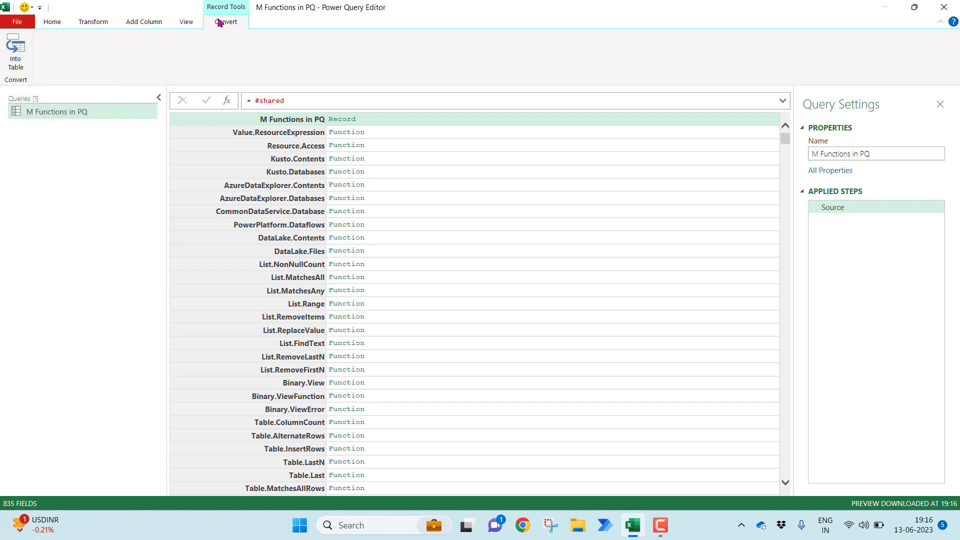
Convert the record into a Name/Value table and filter out the 'M Functions in PQ' row.
click(19, 53)
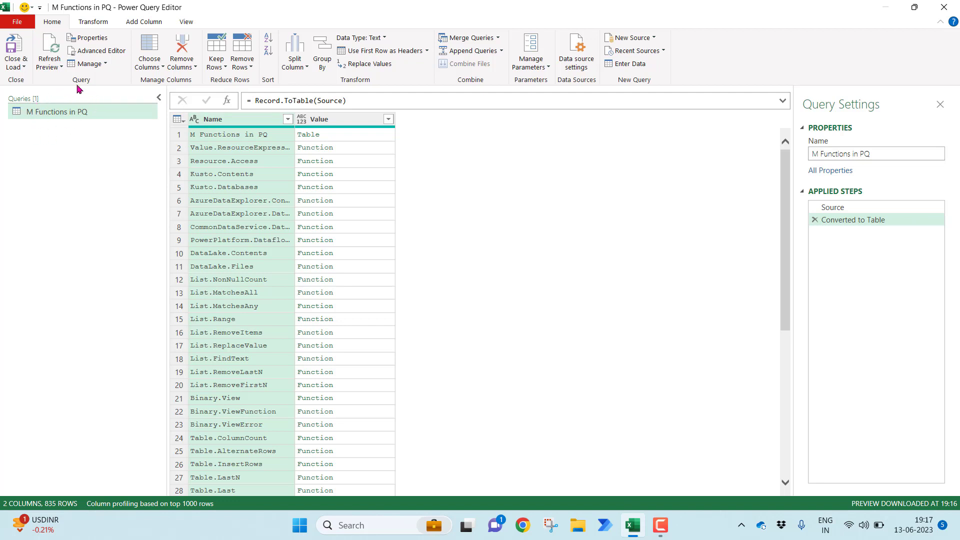
click(288, 119)
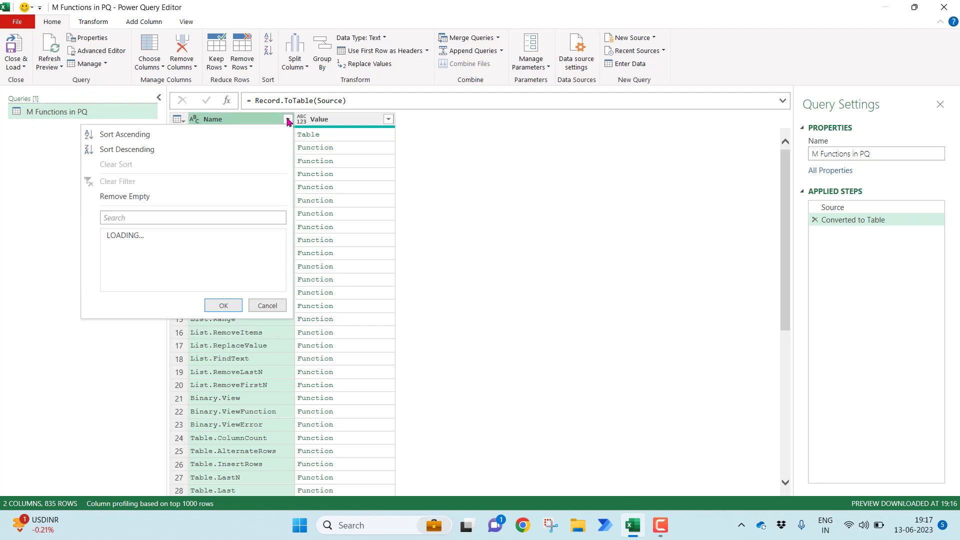
drag(279, 274, 284, 357)
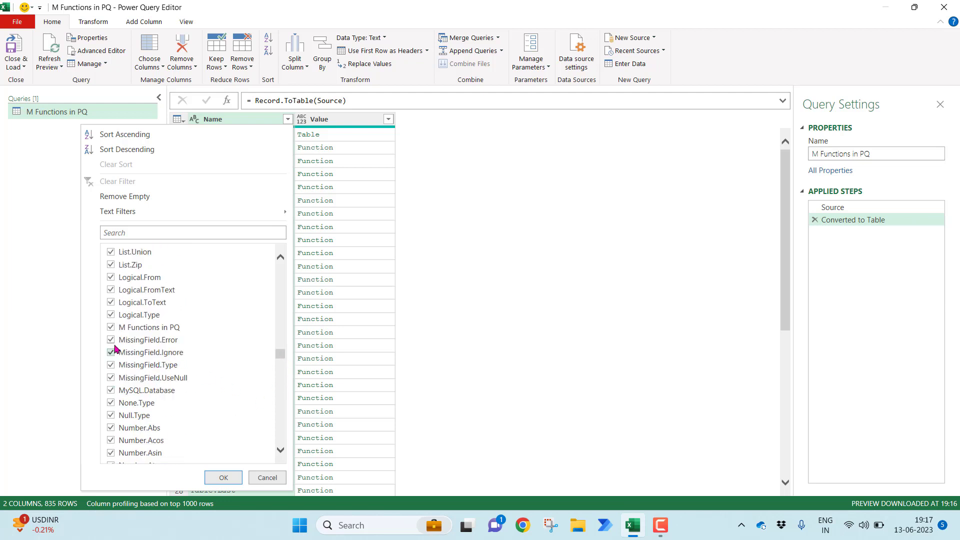
click(110, 328)
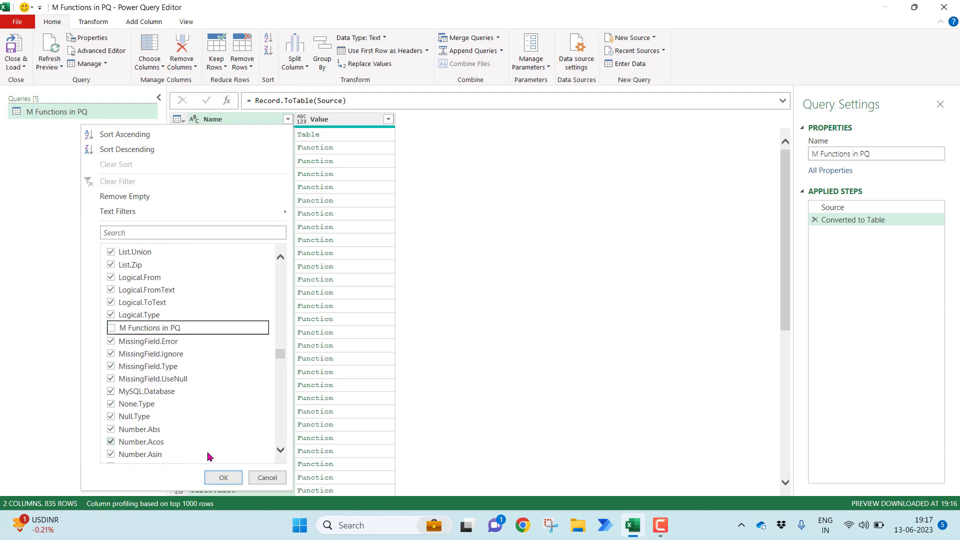
click(224, 477)
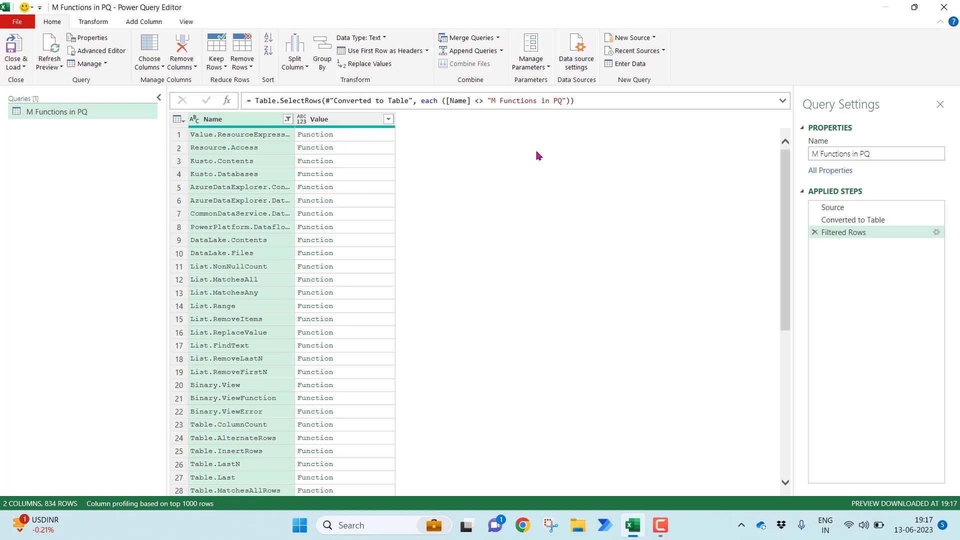
Load the query results into the workbook and browse the 834-row table.
click(14, 48)
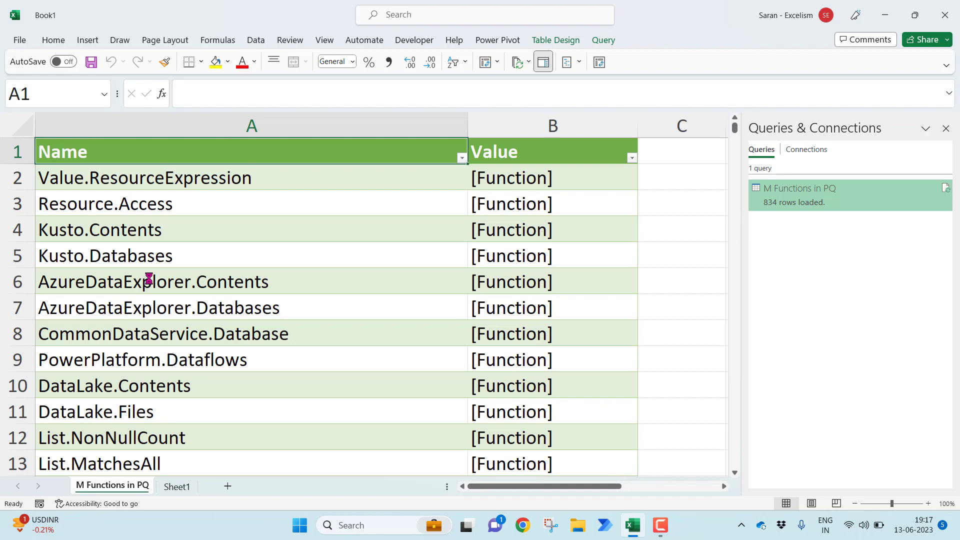
key(Page_Down)
key(Page_Down)
key(Page_Down)
key(Page_Down)
key(Page_Down)
key(Page_Down)
key(Page_Down)
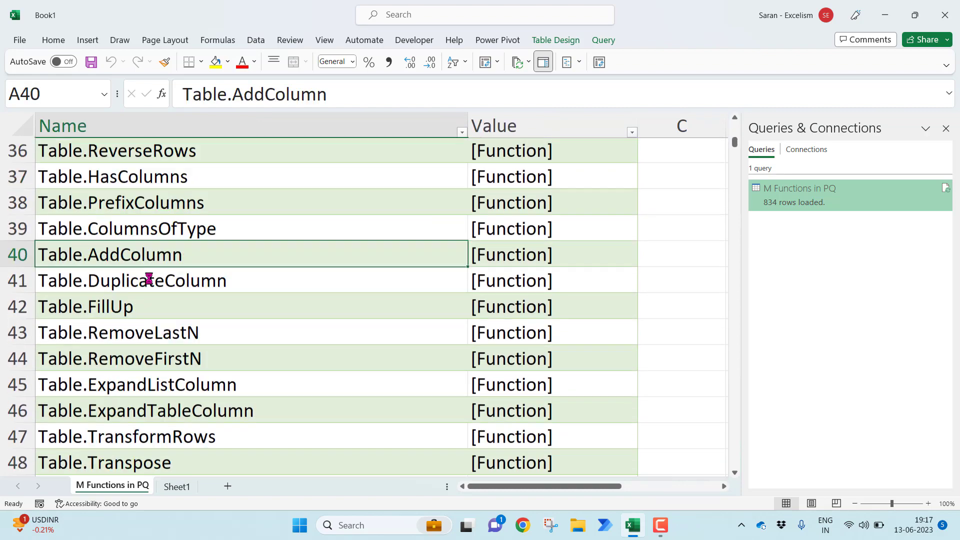
key(Page_Up)
key(Right)
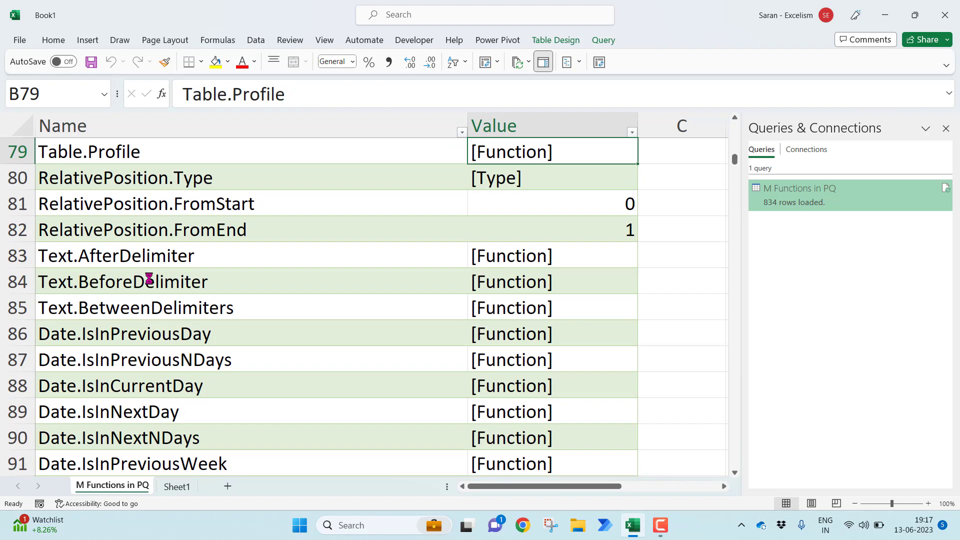
key(Down)
key(Down)
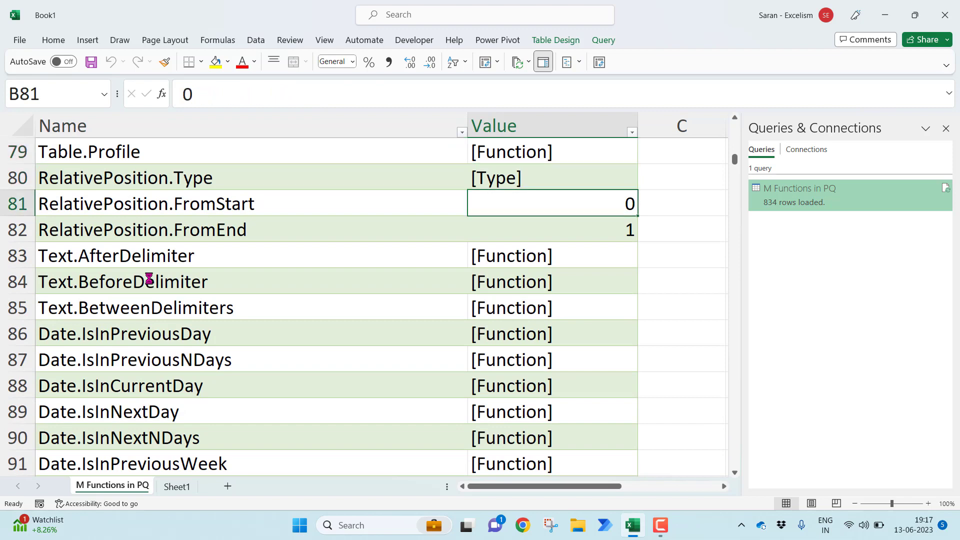
Add a 'Type' header in the empty column beside Value.
key(ctrl+Up)
key(Right)
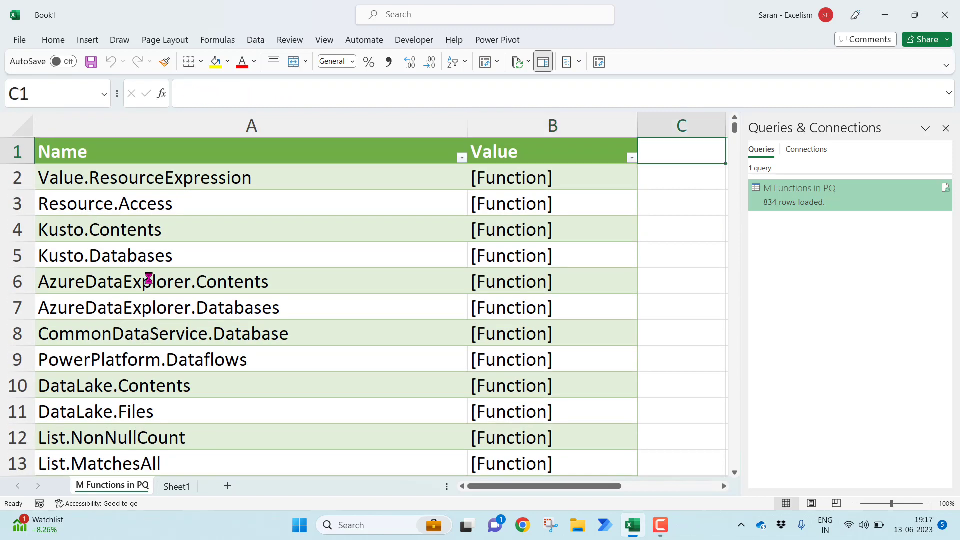
text(Tye)
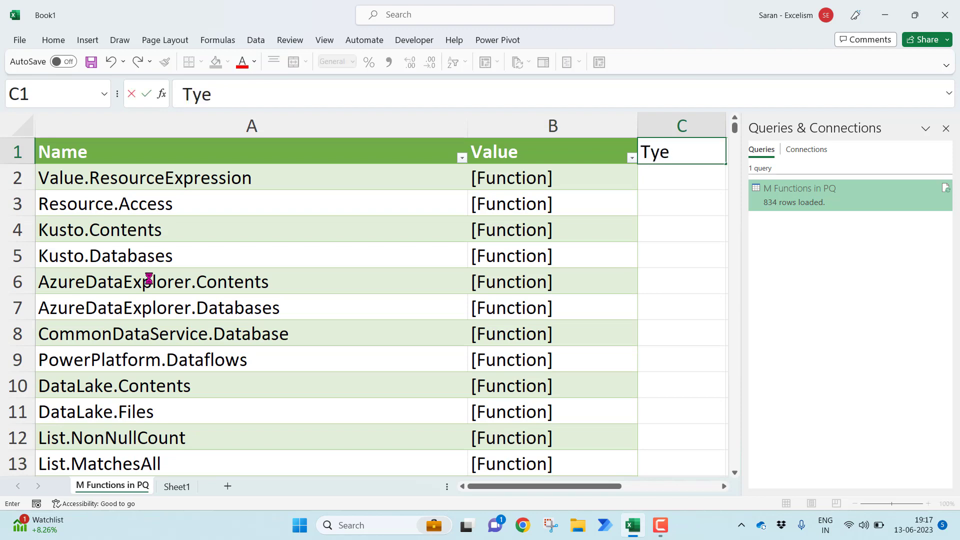
key(BackSpace)
text(pe)
key(Return)
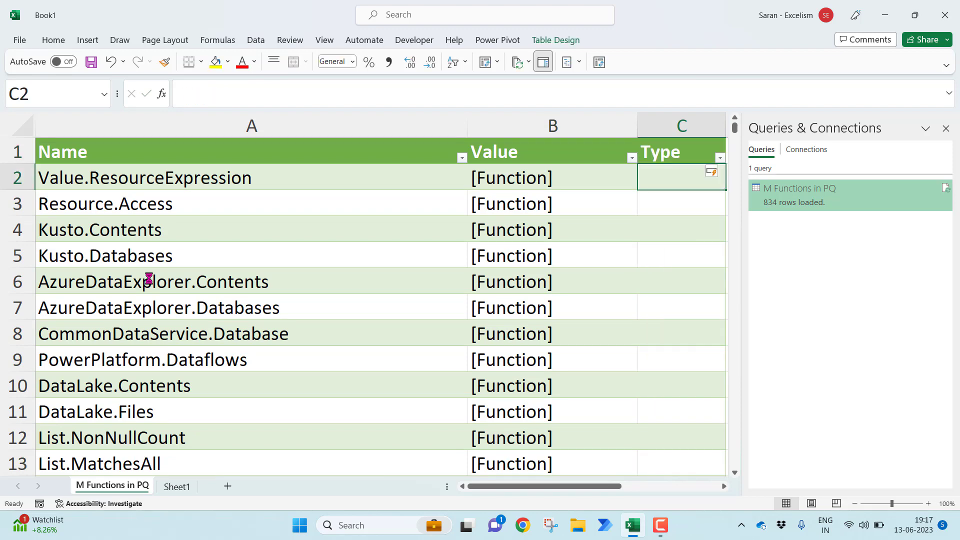
Filter the Value column to show only [Function] rows.
key(Up)
key(Left)
key(alt+Down)
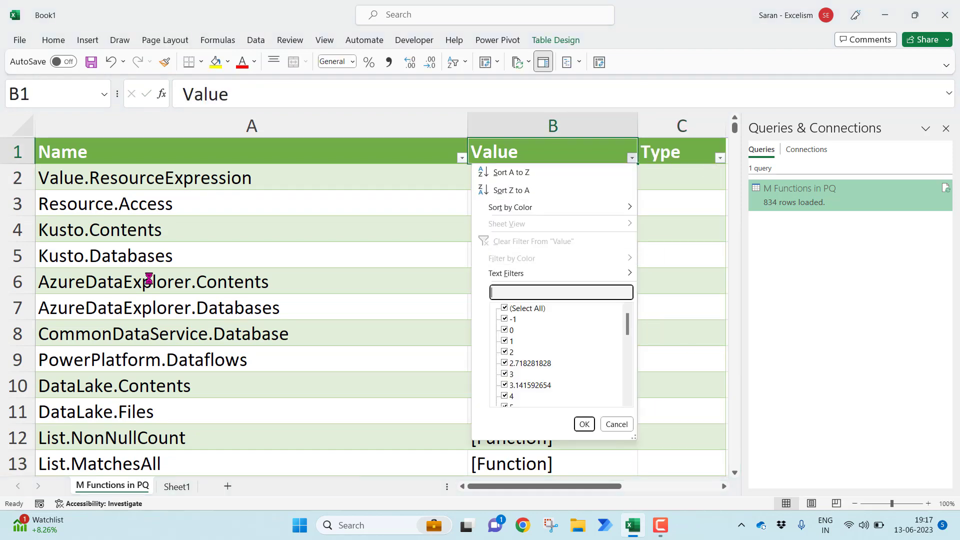
text(function)
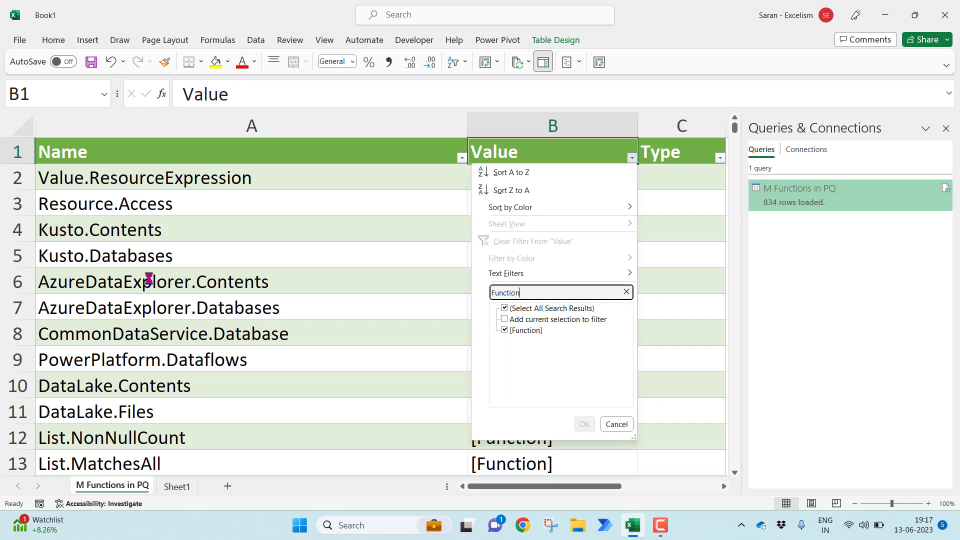
key(Return)
Fill 'Function' into all visible Type cells at once.
key(Down)
key(ctrl+Down)
key(Right)
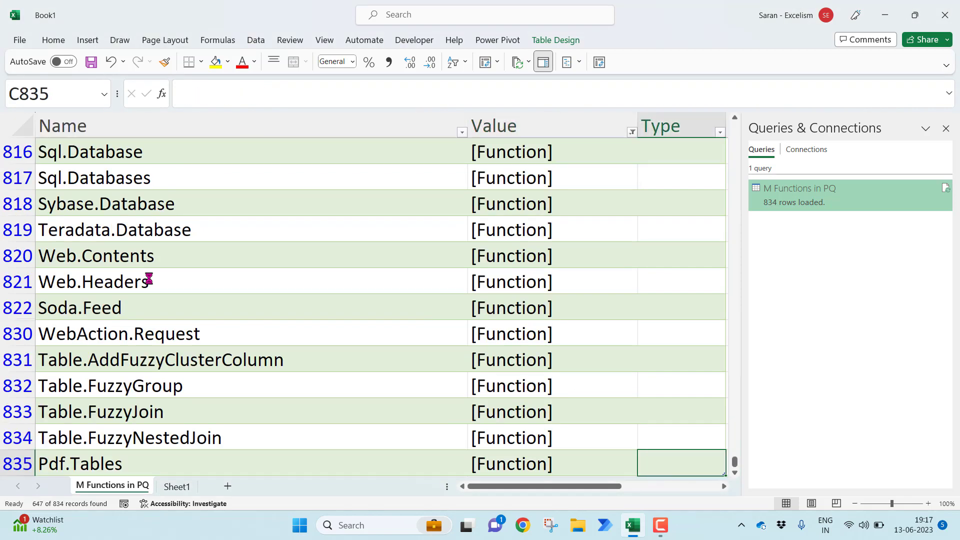
key(ctrl+shift+Up)
text(Function)
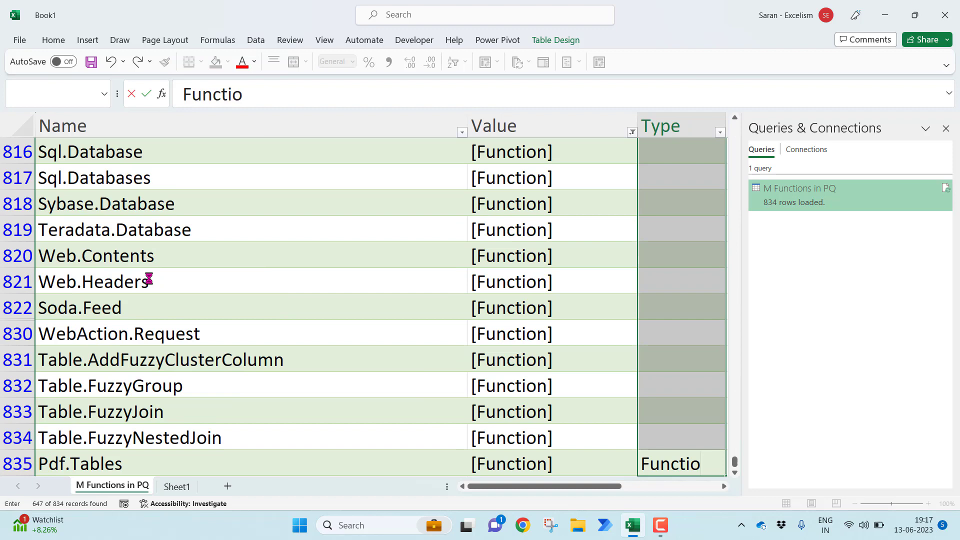
key(ctrl+Return)
Bring up the Value column's text filter conditions.
key(Left)
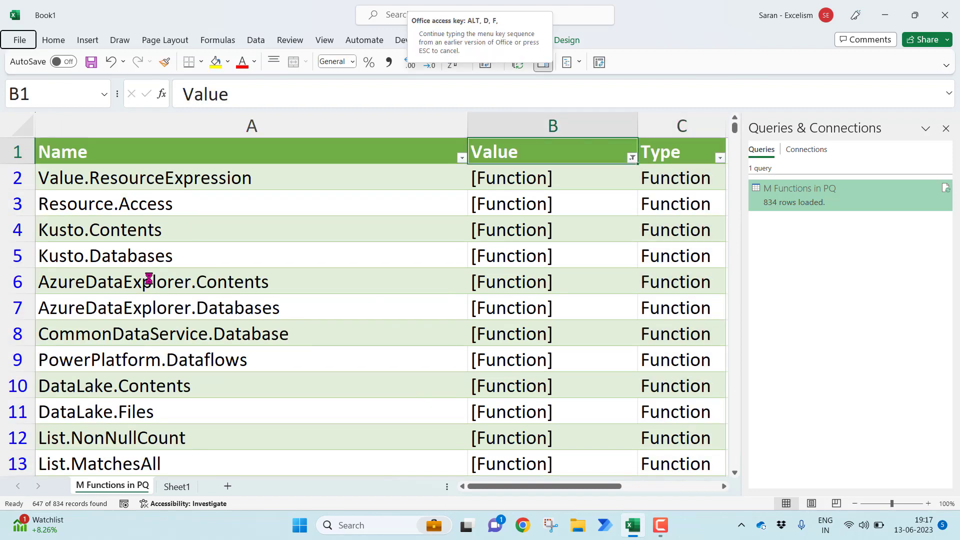
key(Down)
key(Up)
key(alt+Down)
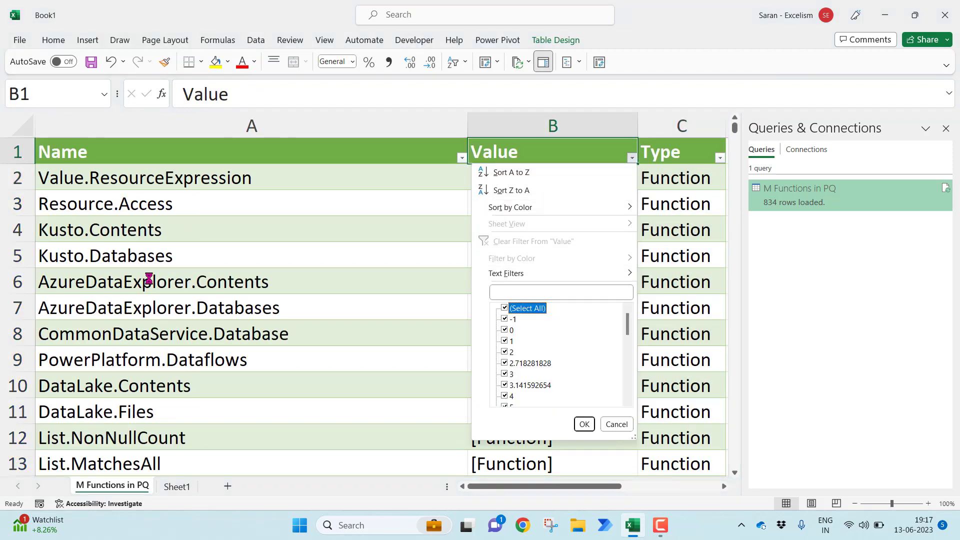
key(Up)
key(Up)
key(Right)
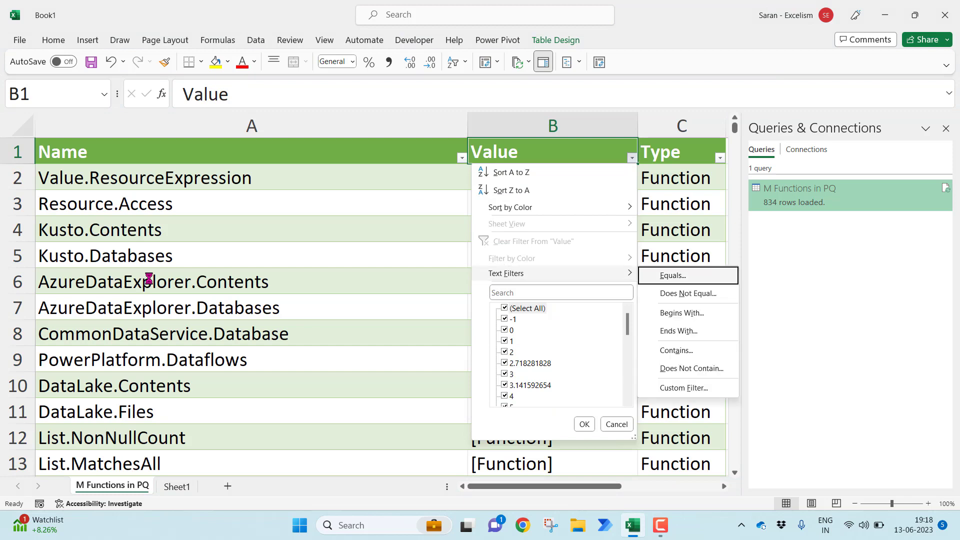
Filter Value to rows that do not contain 'Function'.
key(Down)
key(Down)
key(Down)
key(Down)
key(Down)
key(Return)
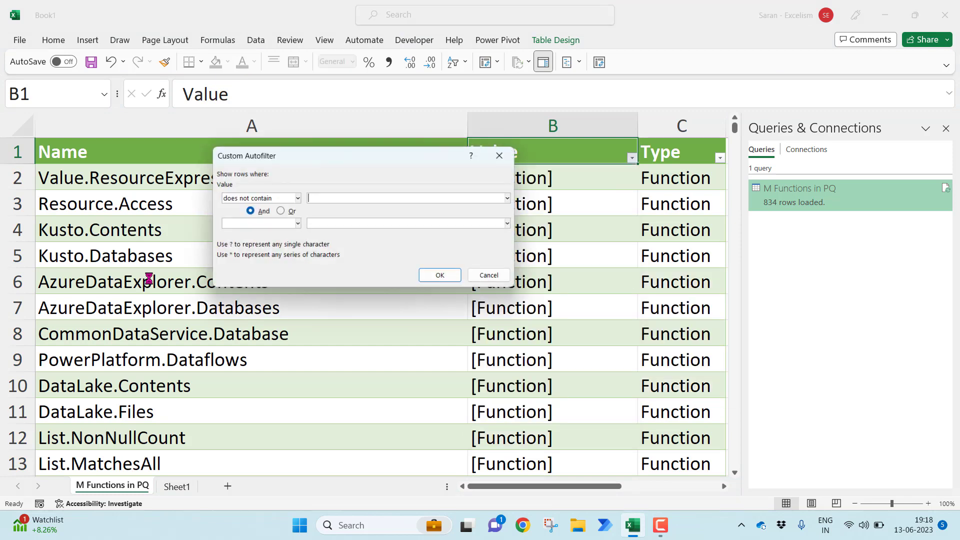
text(Function)
key(Return)
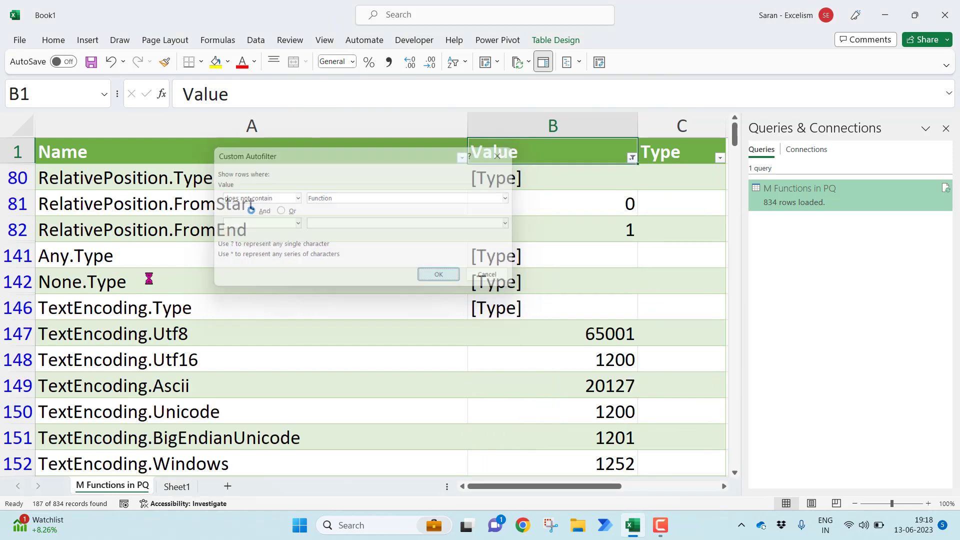
Fill 'Enum' into all visible Type cells at once.
key(Left)
key(ctrl+Down)
key(Right)
key(Right)
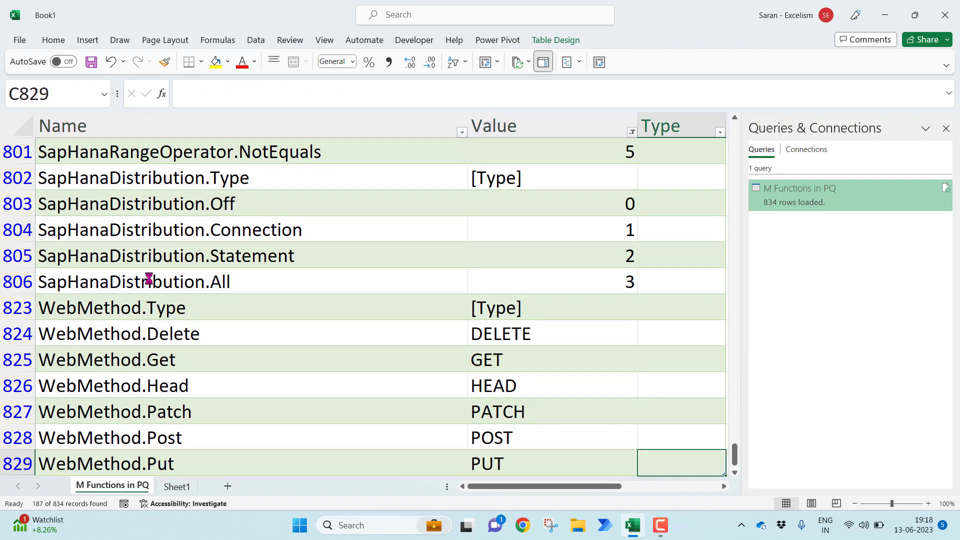
key(ctrl+shift+Up)
text(Enum)
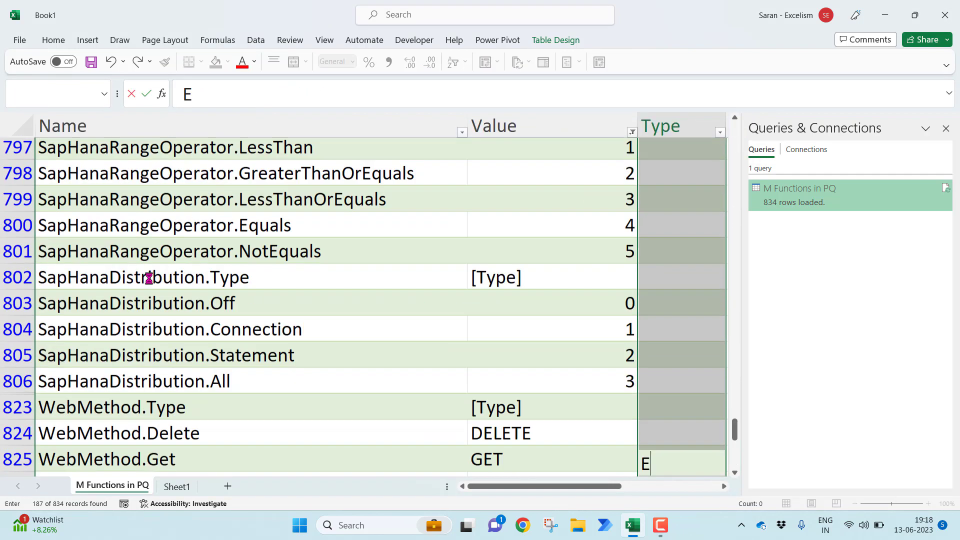
key(ctrl+Return)
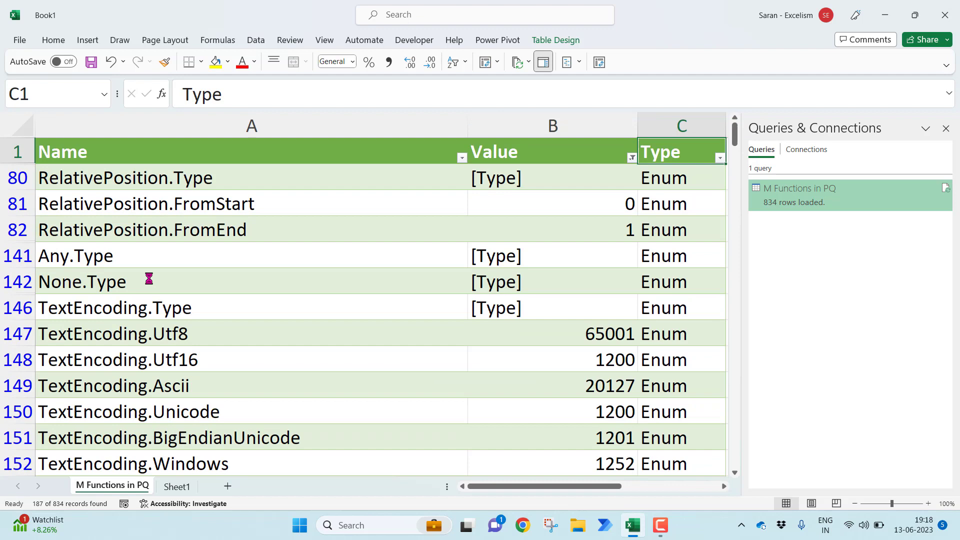
Clear the Value filter to show all rows again.
key(Left)
key(alt+a)
key(c)
key(Down)
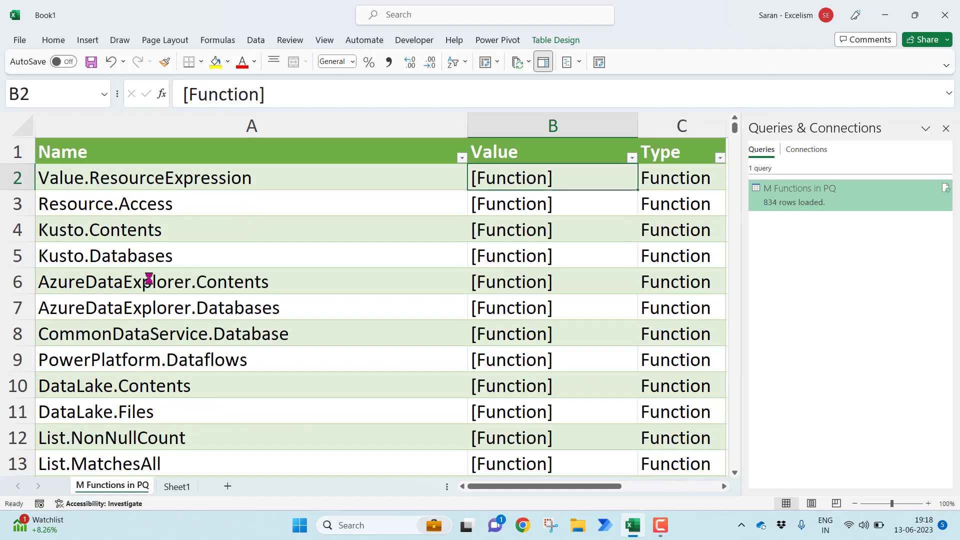
key(Right)
key(Right)
key(Right)
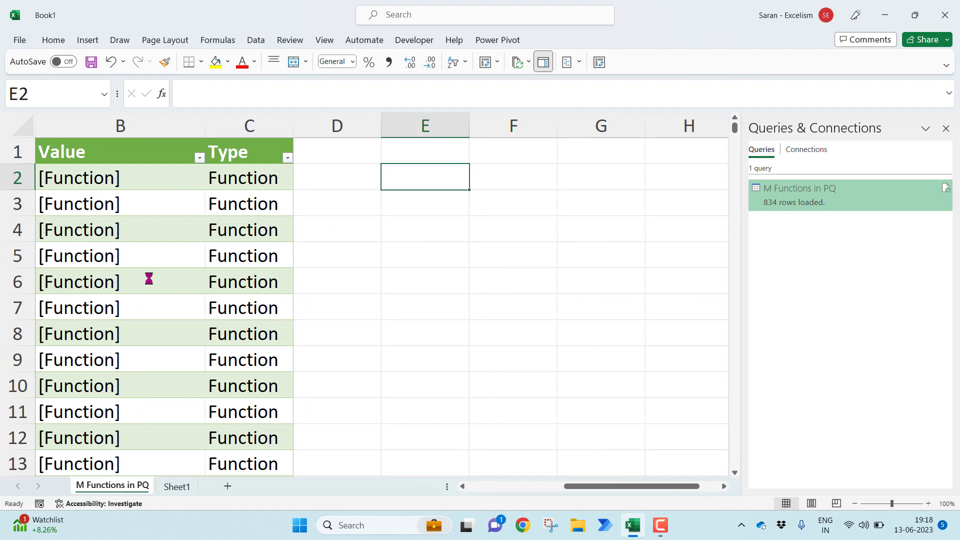
text(=week)
key(Tab)
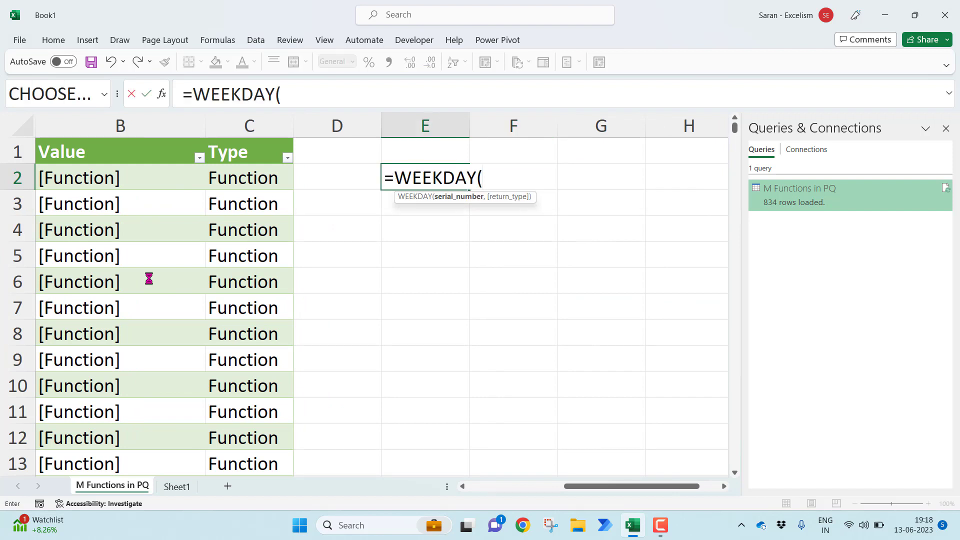
text(to)
key(Tab)
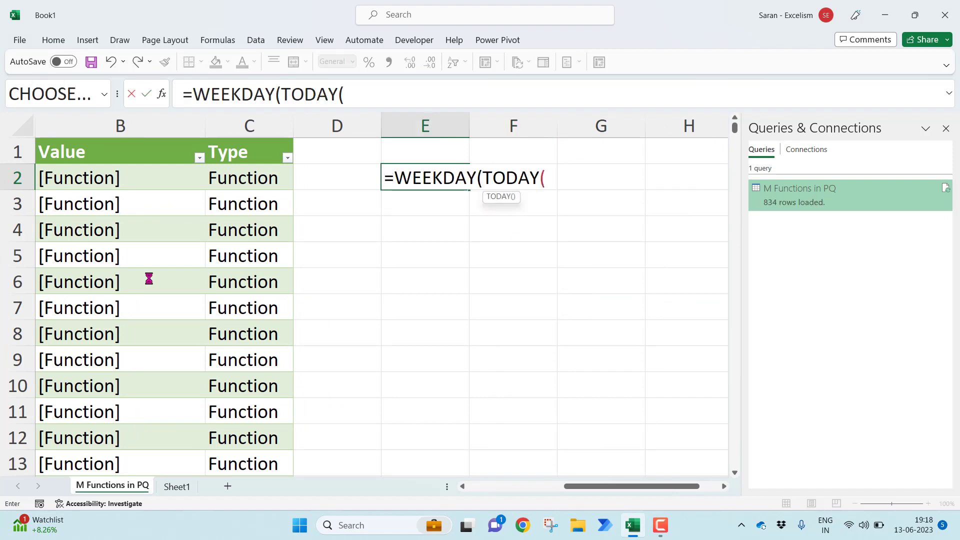
text(),)
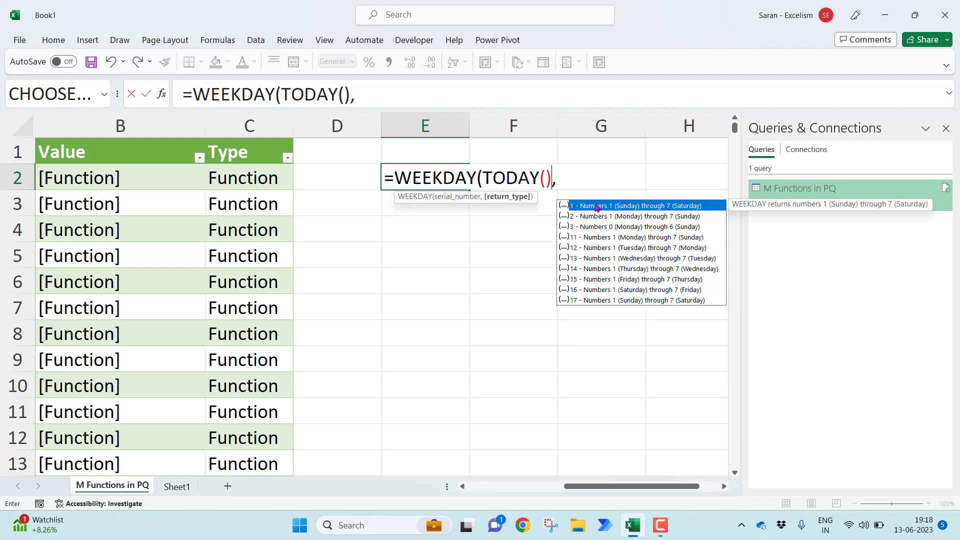
key(Escape)
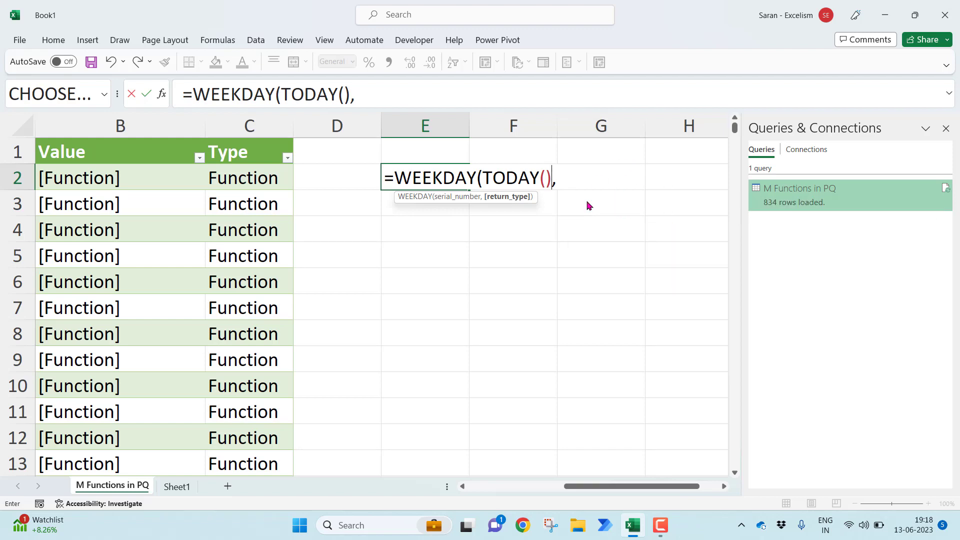
key(Escape)
Select the entire M Functions in PQ table from the top-left cell.
key(Home)
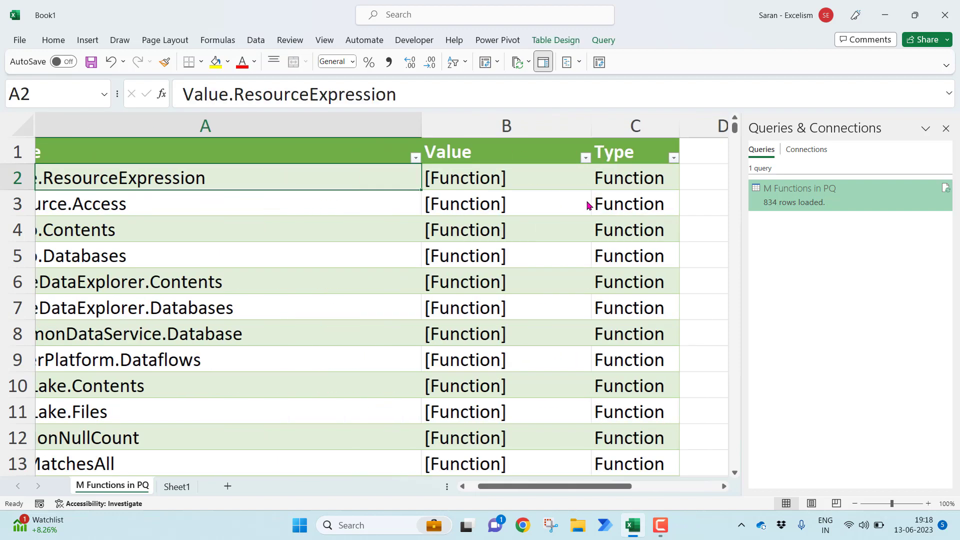
key(Up)
key(ctrl+Down)
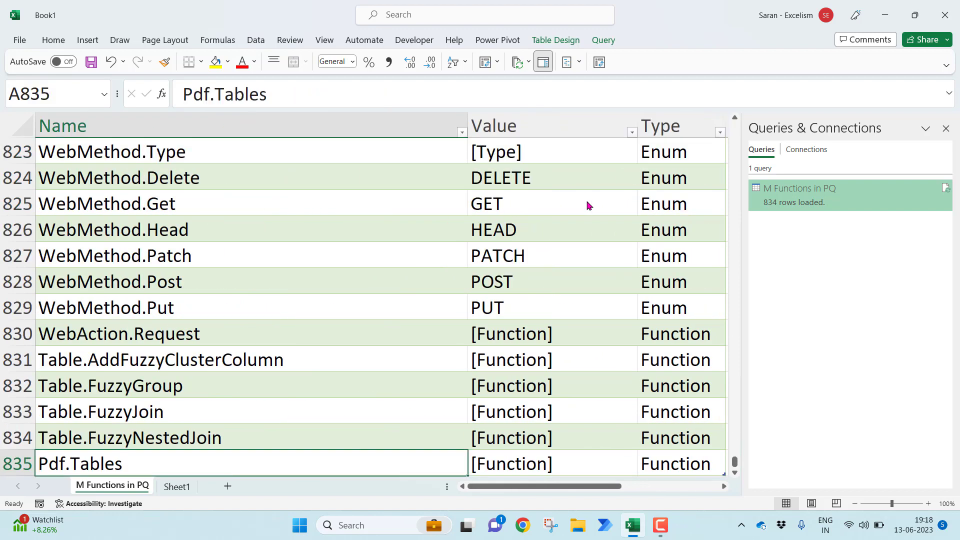
key(Down)
key(ctrl+Home)
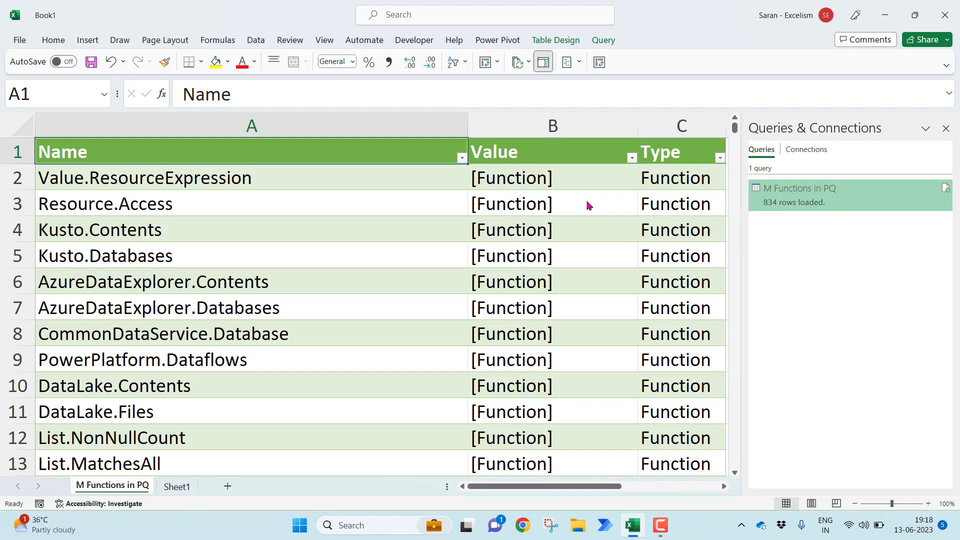
key(ctrl+shift+End)
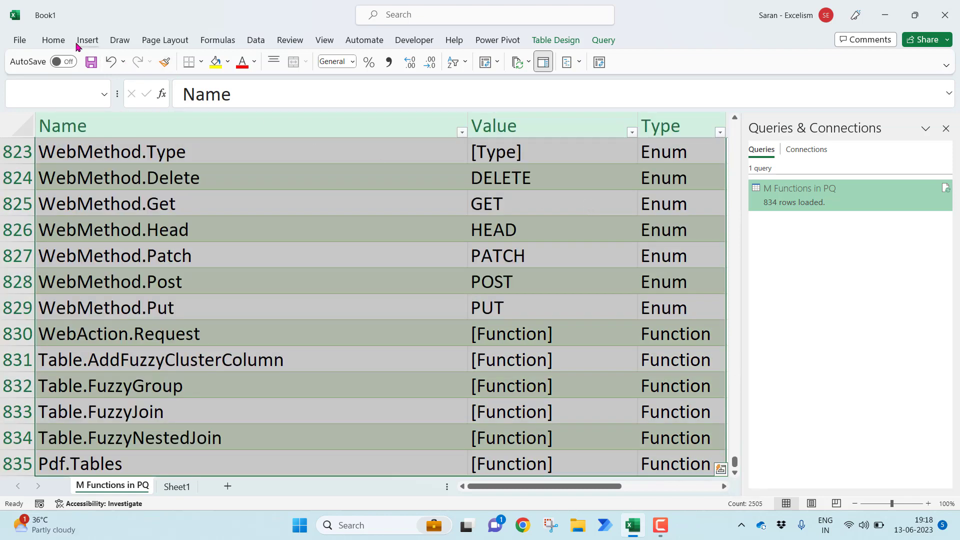
Start an Insert PivotTable from the table, cancel it, and return to the headers.
click(87, 40)
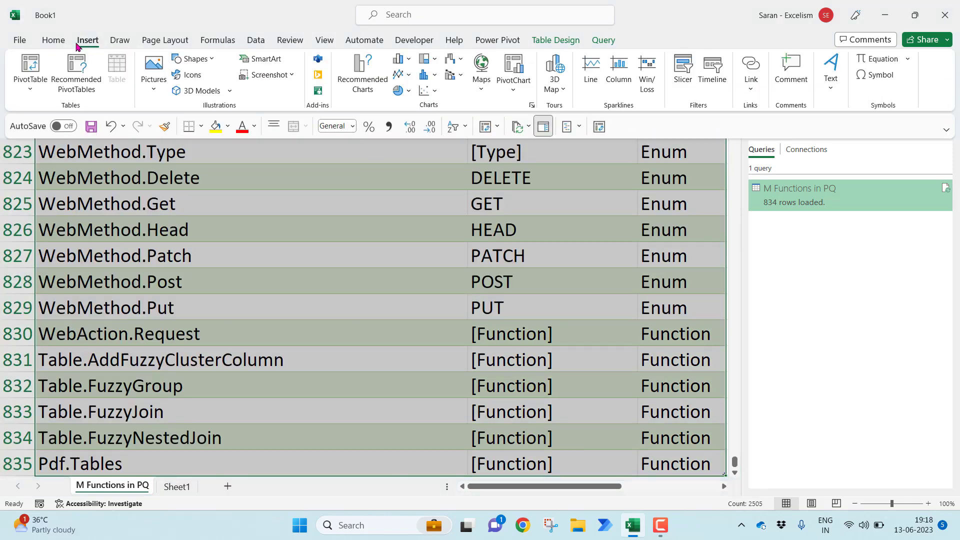
click(28, 65)
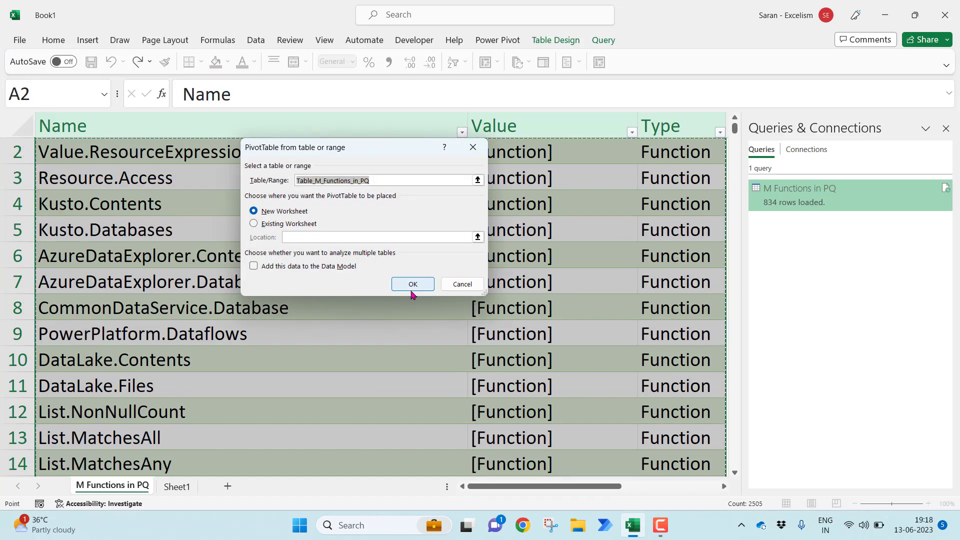
click(463, 284)
key(ctrl+Home)
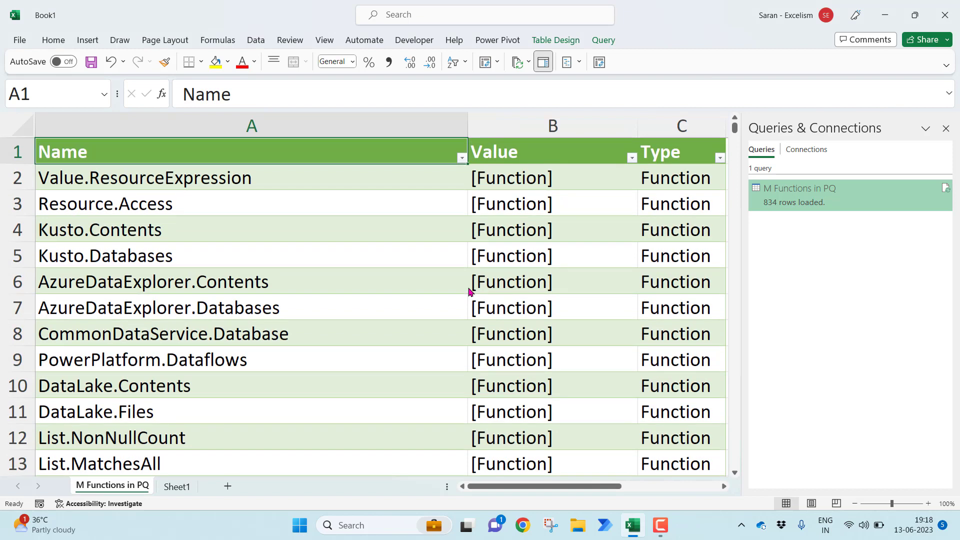
key(Down)
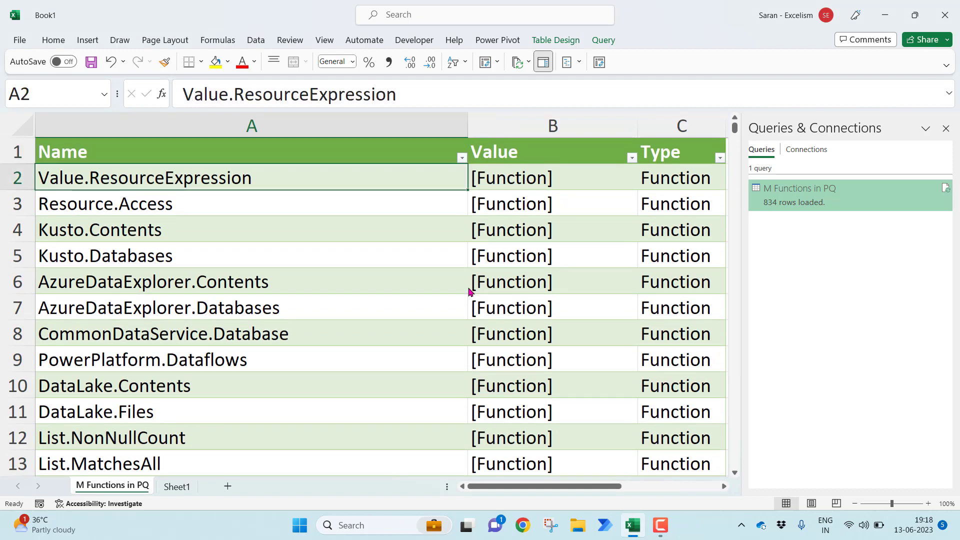
key(Up)
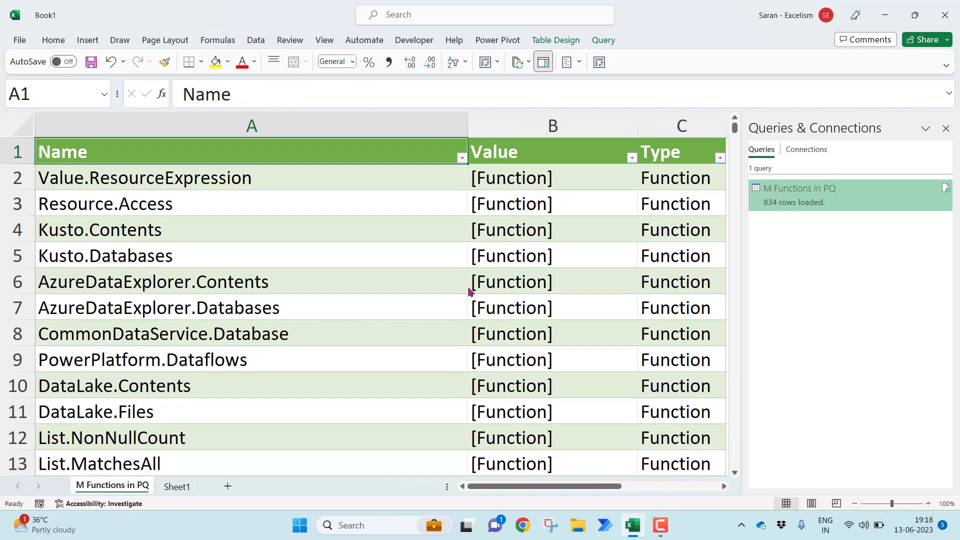
Enter the header 'Category' in D1 beside Type, then move to the first Category cell.
key(ctrl+Right)
key(Right)
text(Cae)
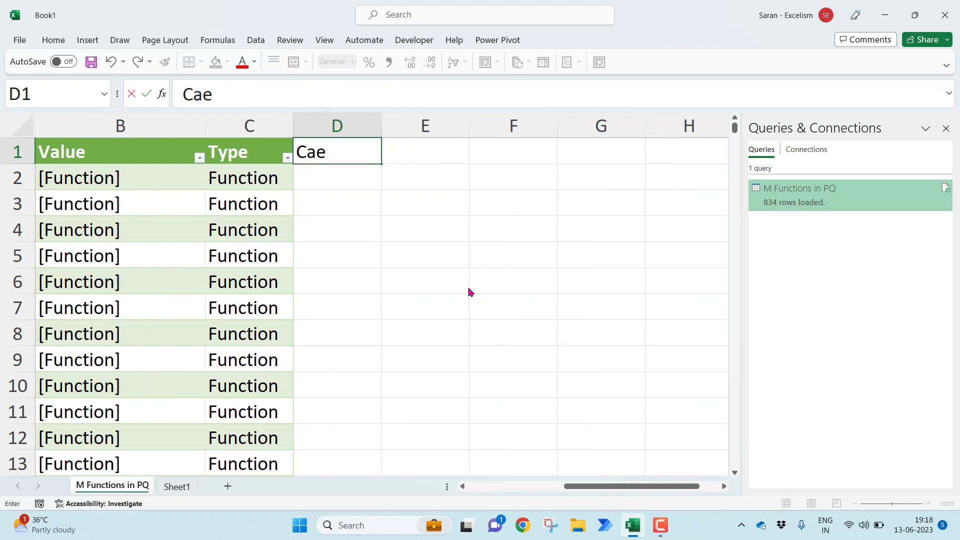
key(BackSpace)
text(tegor)
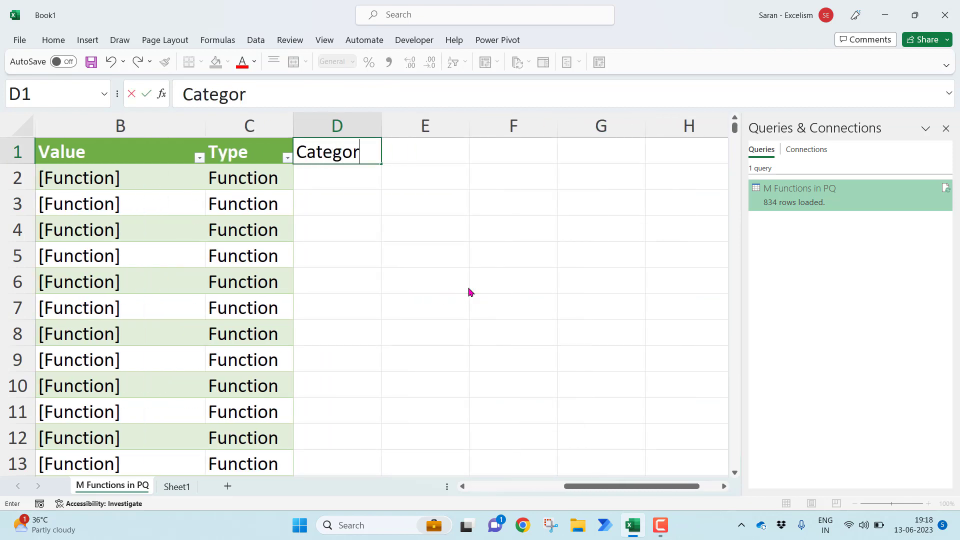
text(y)
key(Return)
key(Up)
key(ctrl+Home)
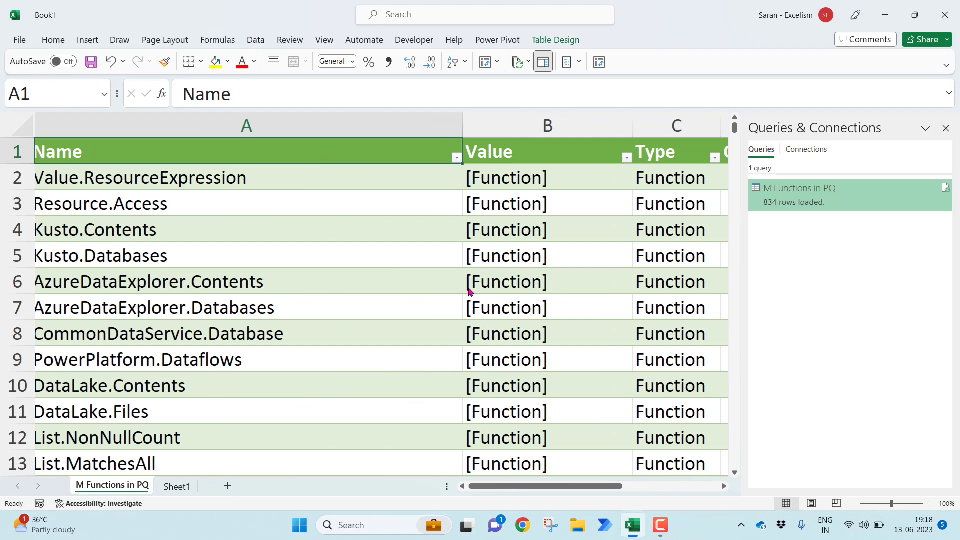
key(Down)
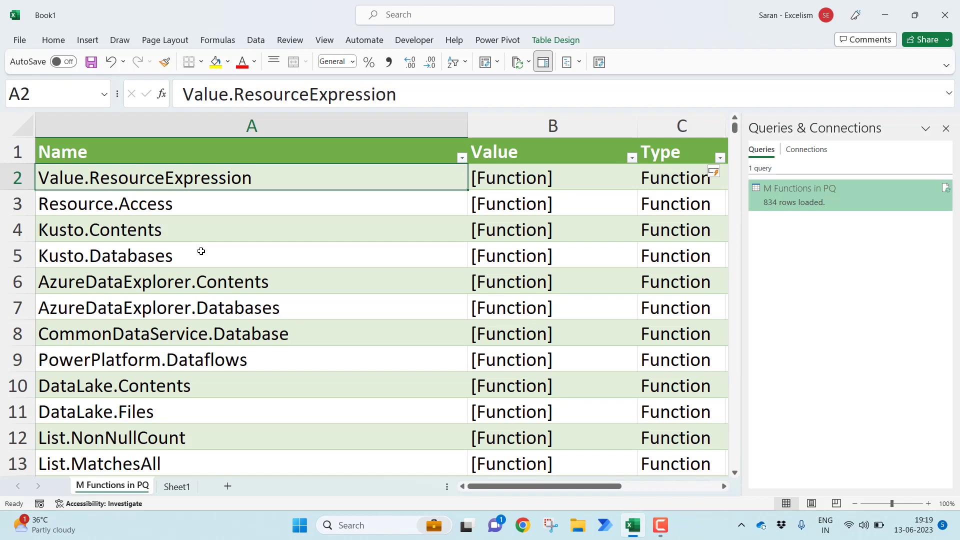
key(Right)
key(Right)
key(Right)
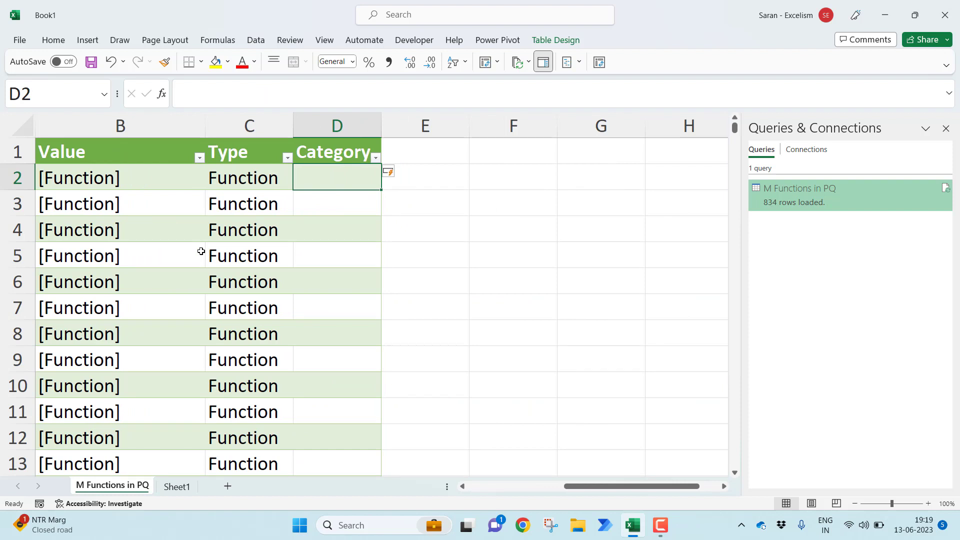
text(=lef)
key(Tab)
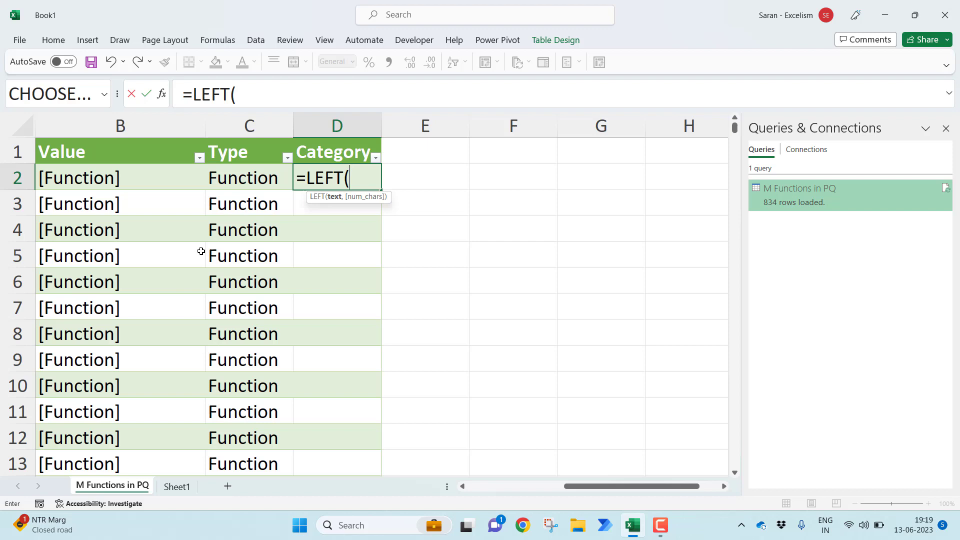
key(Left)
key(Left)
key(Left)
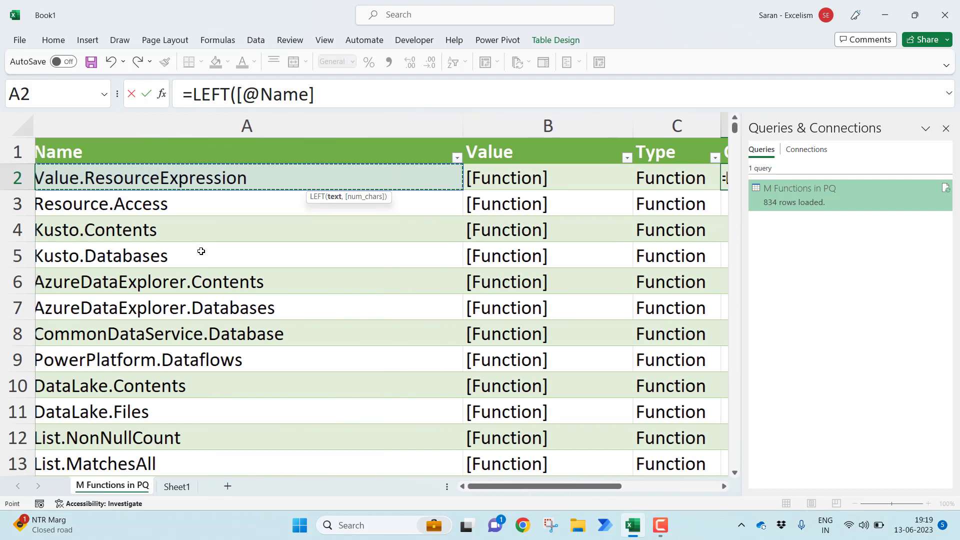
text(,)
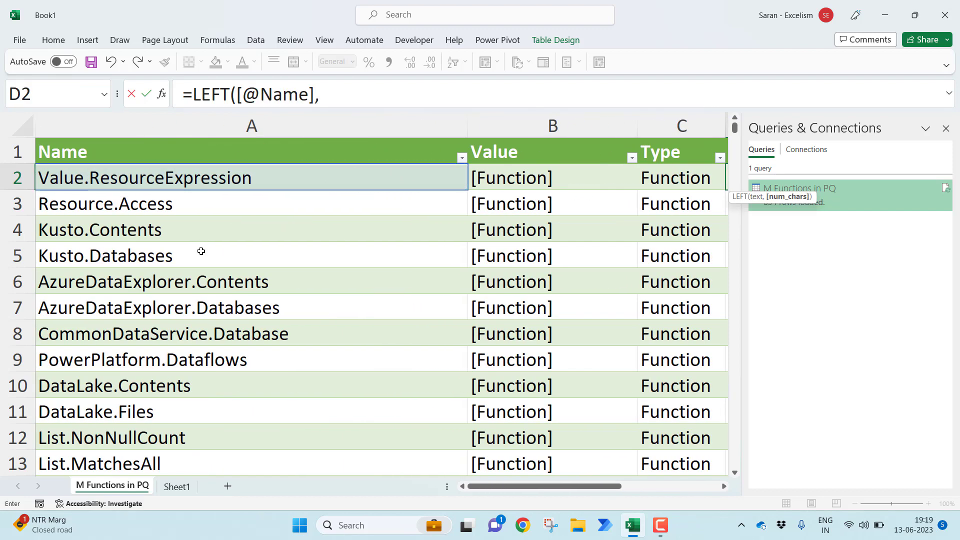
text(find)
key(Tab)
text(")
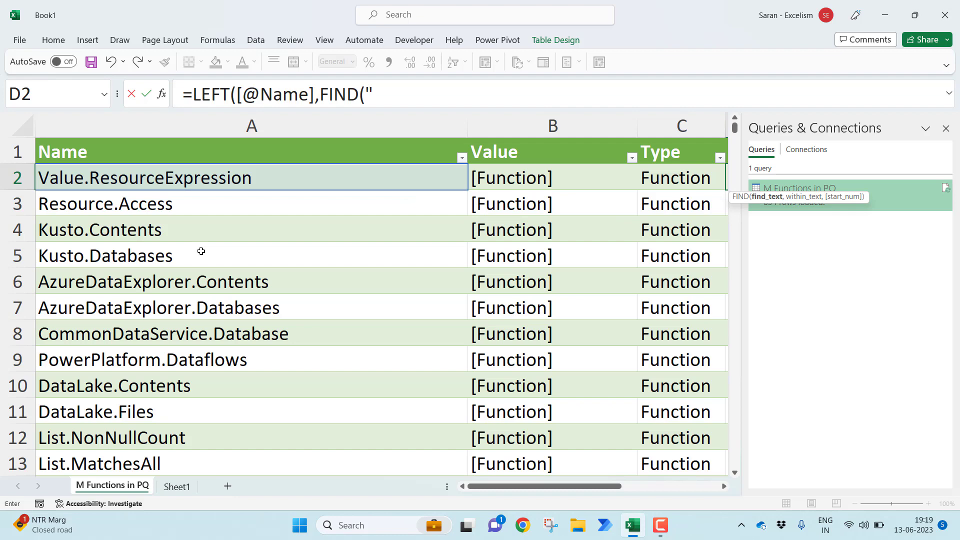
text(.",)
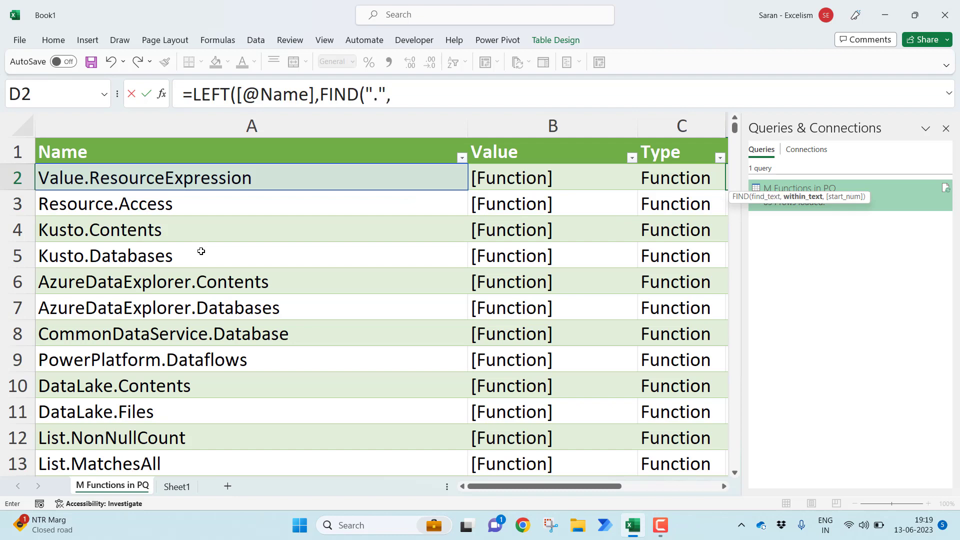
key(Left)
key(Left)
key(Left)
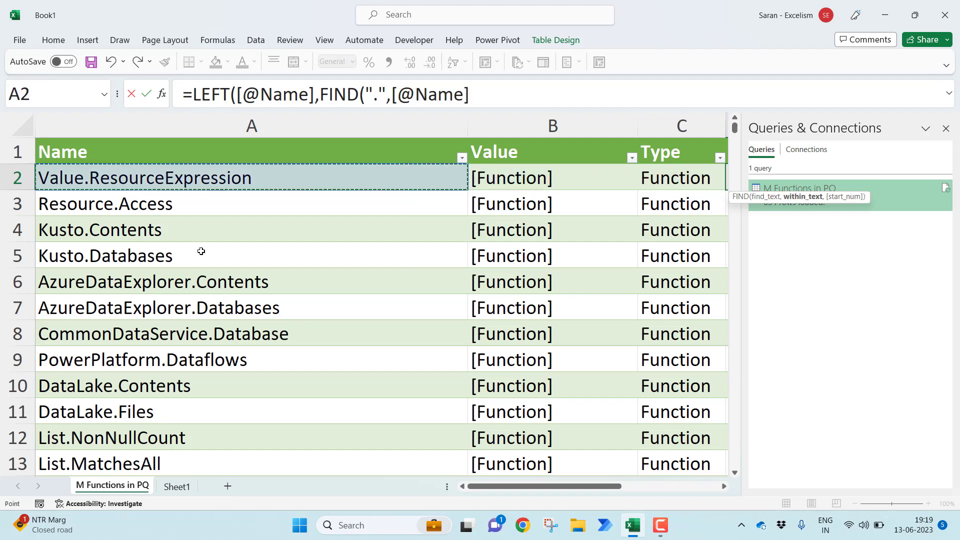
text()-1))
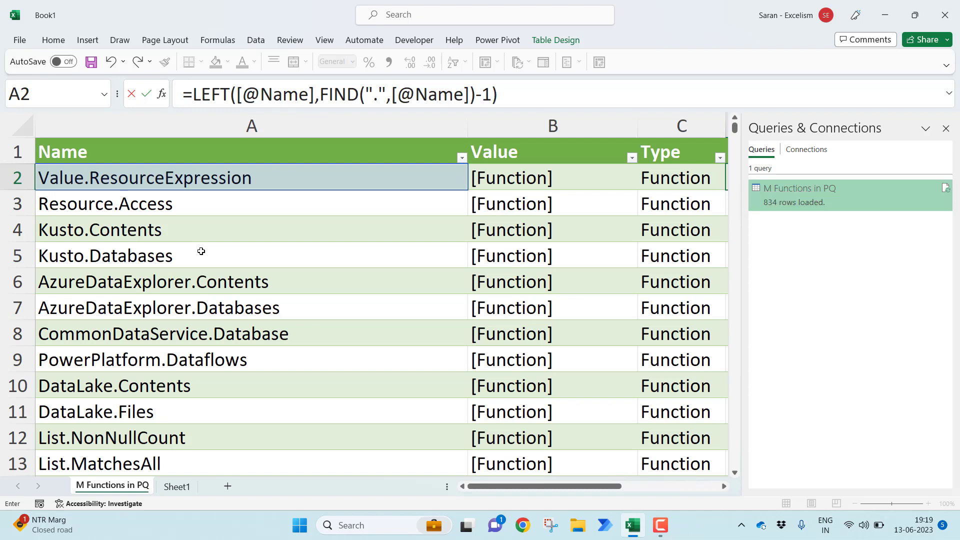
key(Return)
Check the Category results down to row 835 and back to the top.
key(Up)
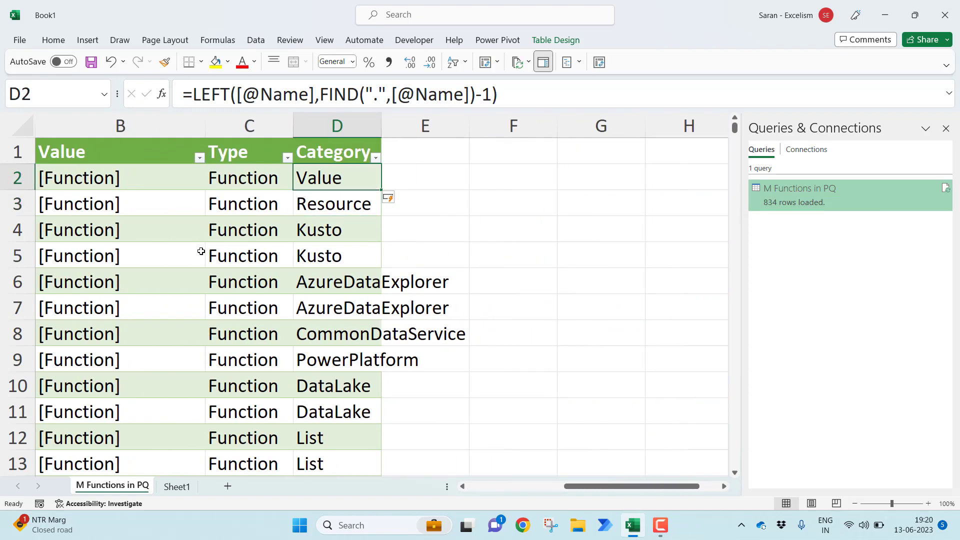
key(Down)
key(ctrl+Down)
key(Down)
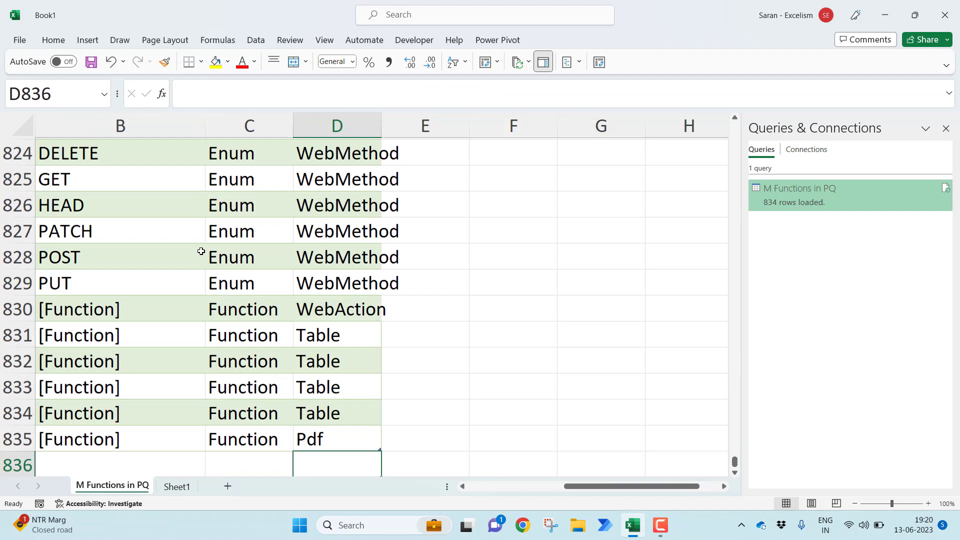
key(Up)
key(ctrl+Up)
key(Down)
key(Up)
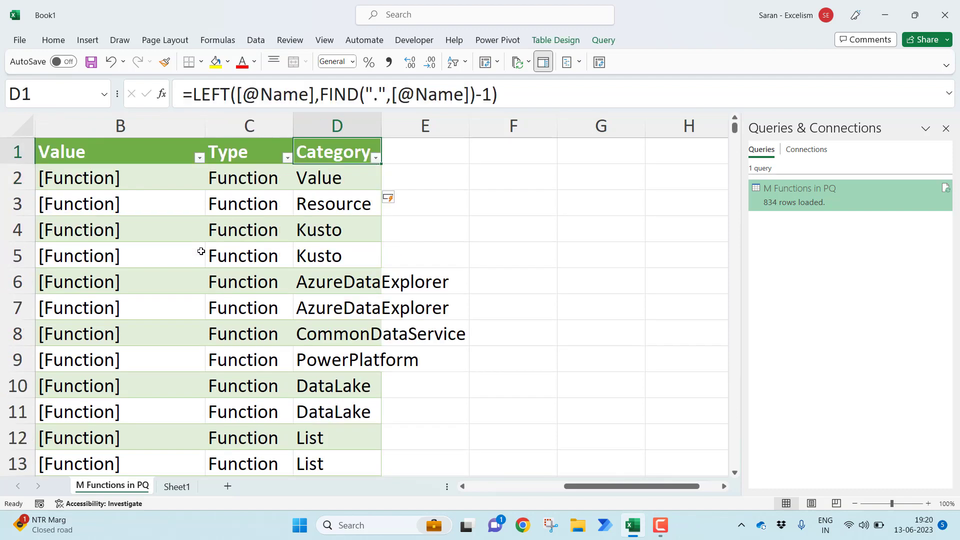
Select the whole M Functions in PQ table and insert a blank PivotTable on a new worksheet.
key(ctrl+Left)
key(ctrl+shift+End)
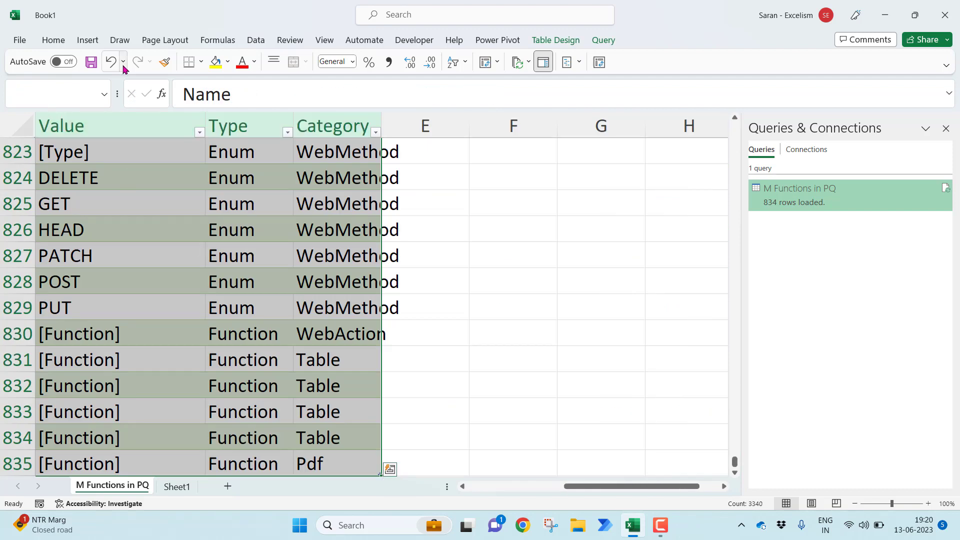
click(87, 40)
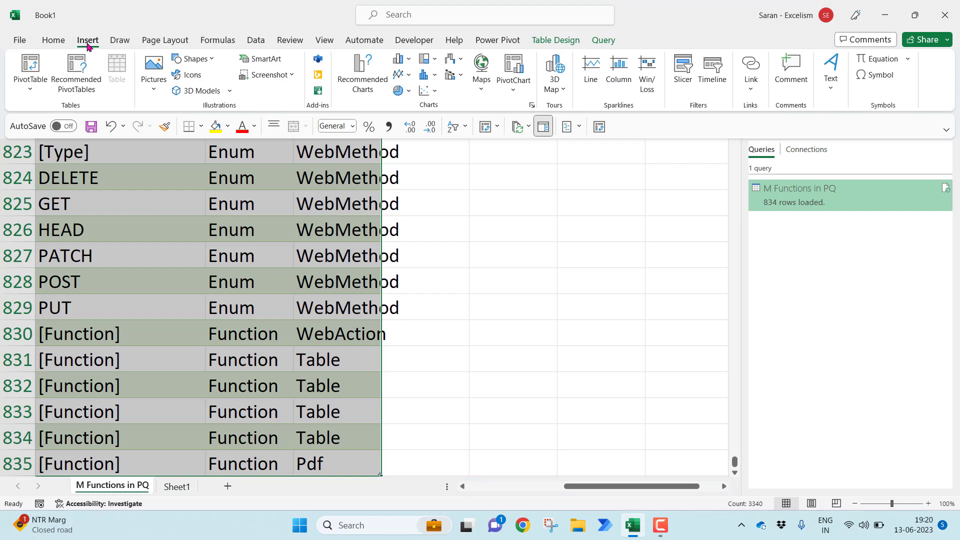
click(23, 69)
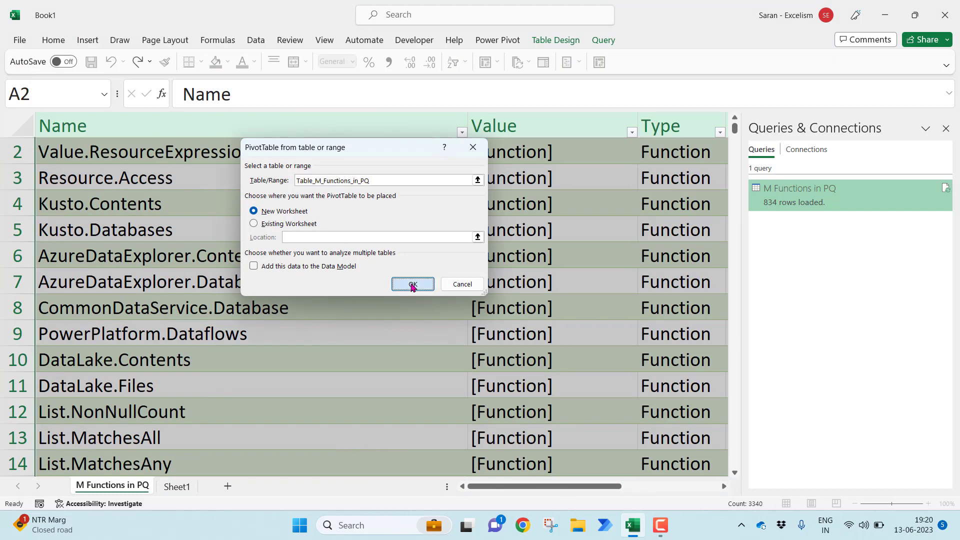
click(413, 284)
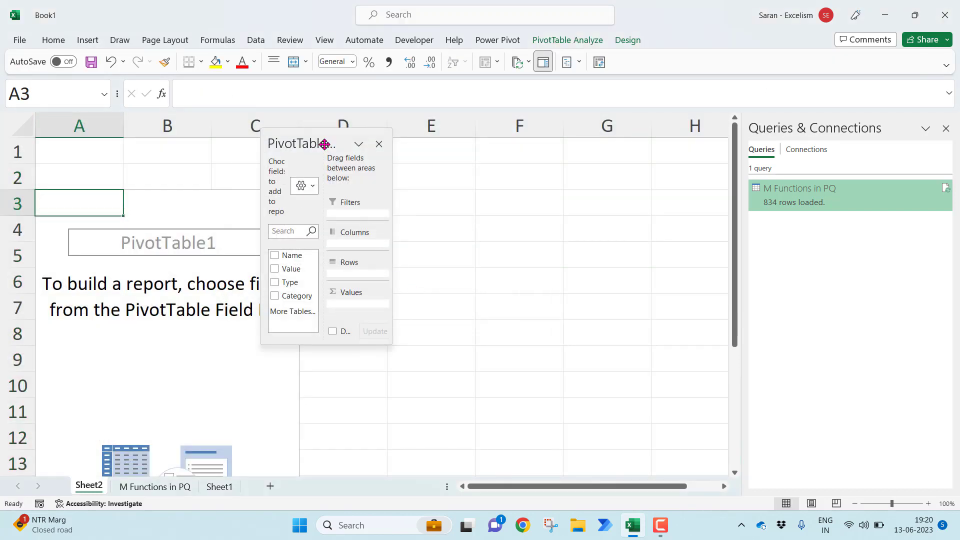
Enlarge the field list, add Type as a report filter and set it to Function.
drag(324, 144, 514, 117)
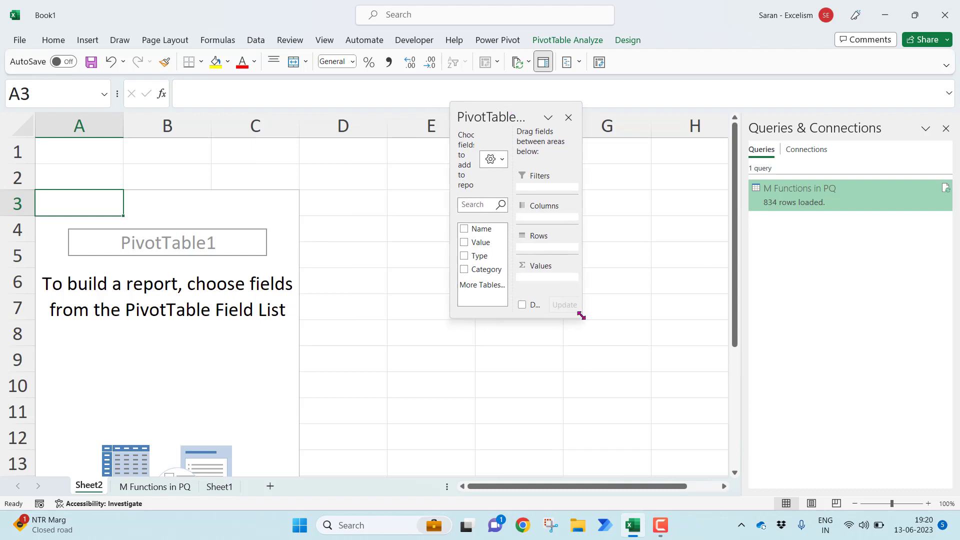
drag(581, 316, 707, 377)
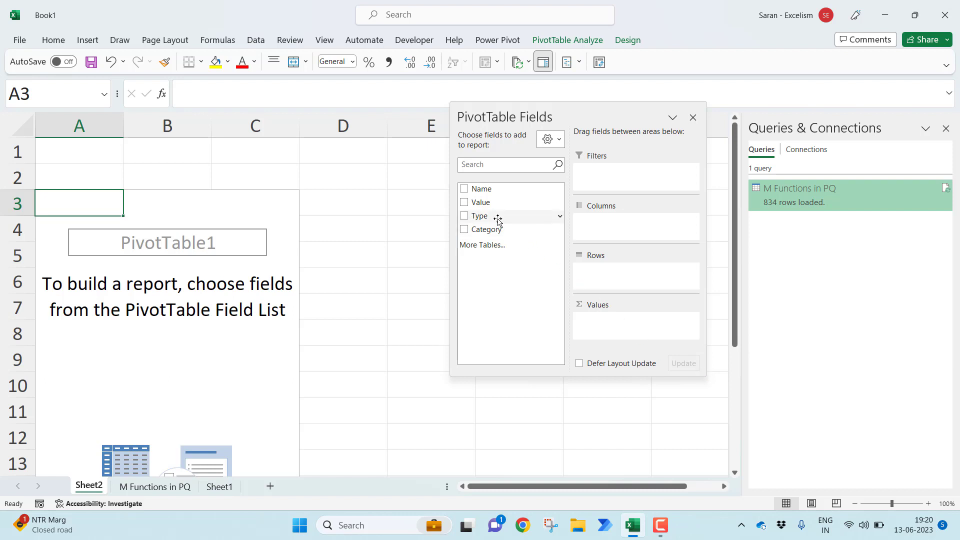
drag(497, 218, 614, 194)
click(127, 152)
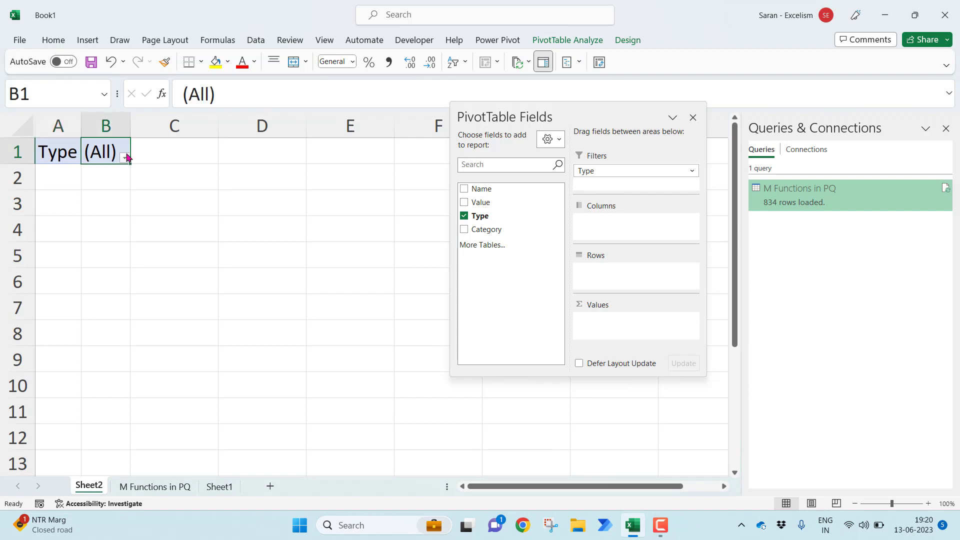
click(125, 159)
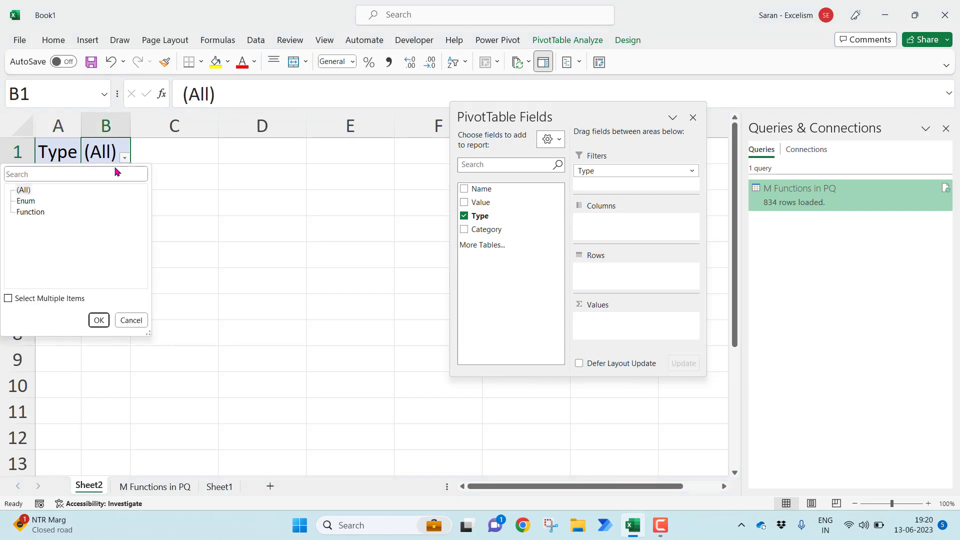
click(30, 212)
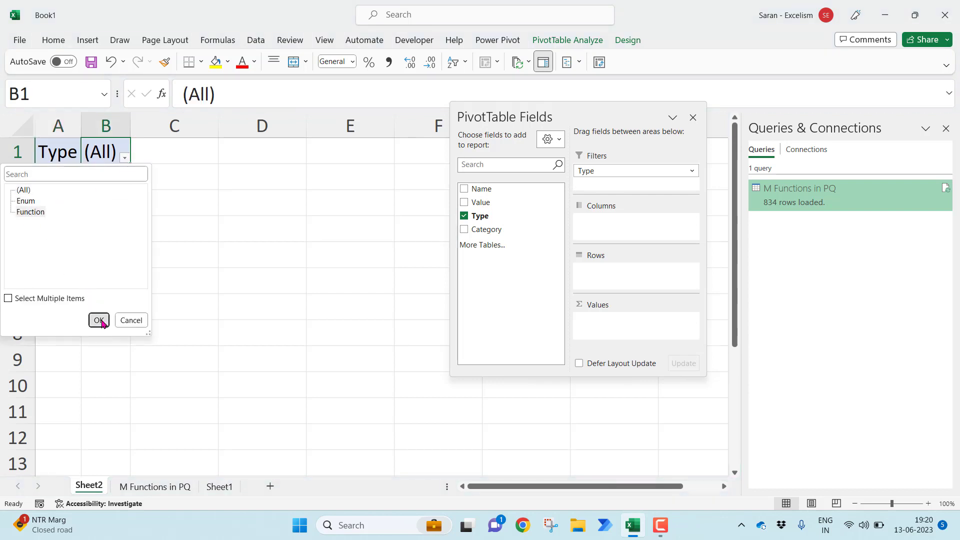
click(99, 318)
Put Category in Rows and in Values to show Count of Category.
click(57, 196)
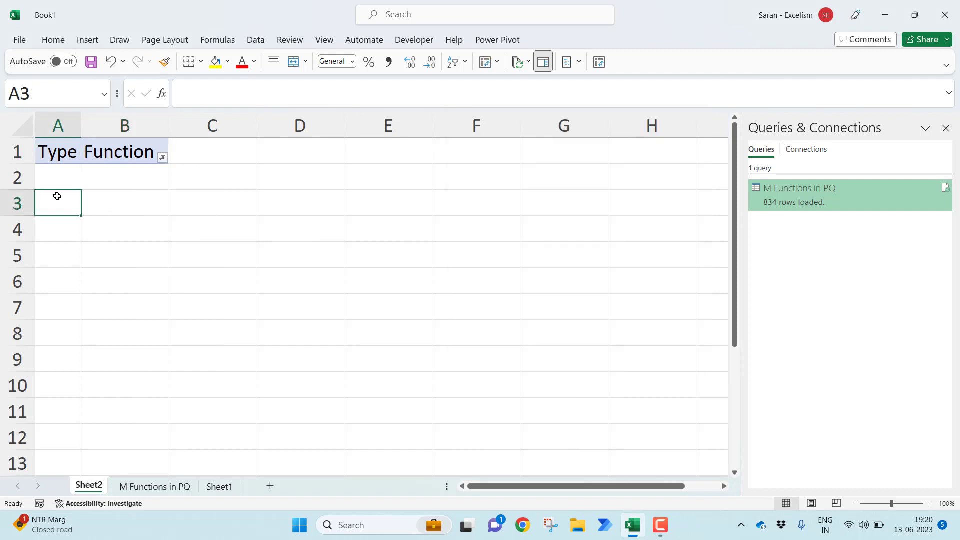
click(67, 148)
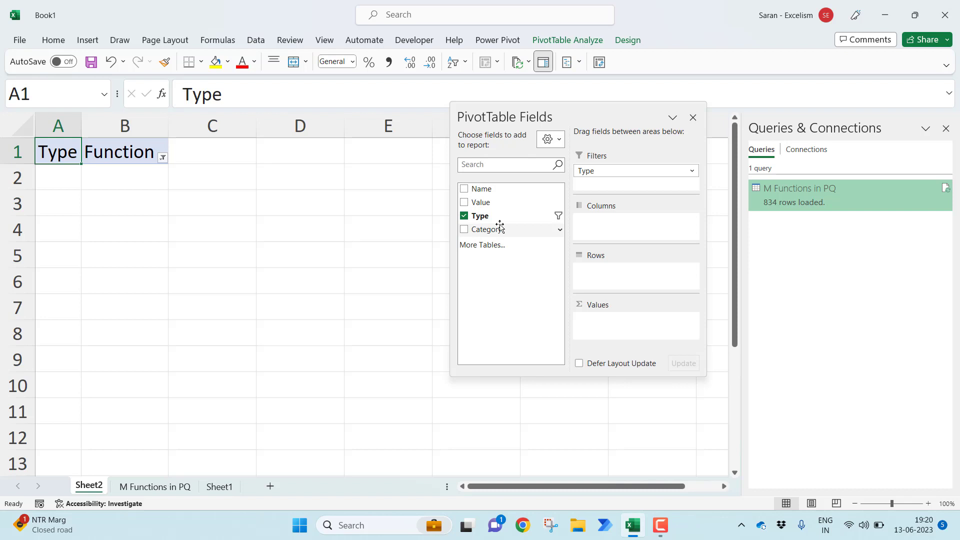
drag(500, 229, 631, 270)
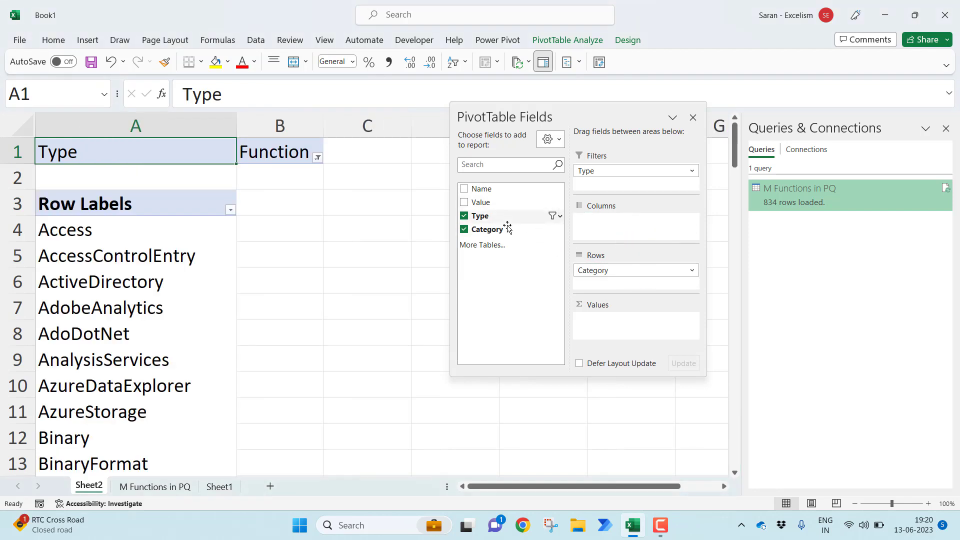
drag(508, 234, 627, 321)
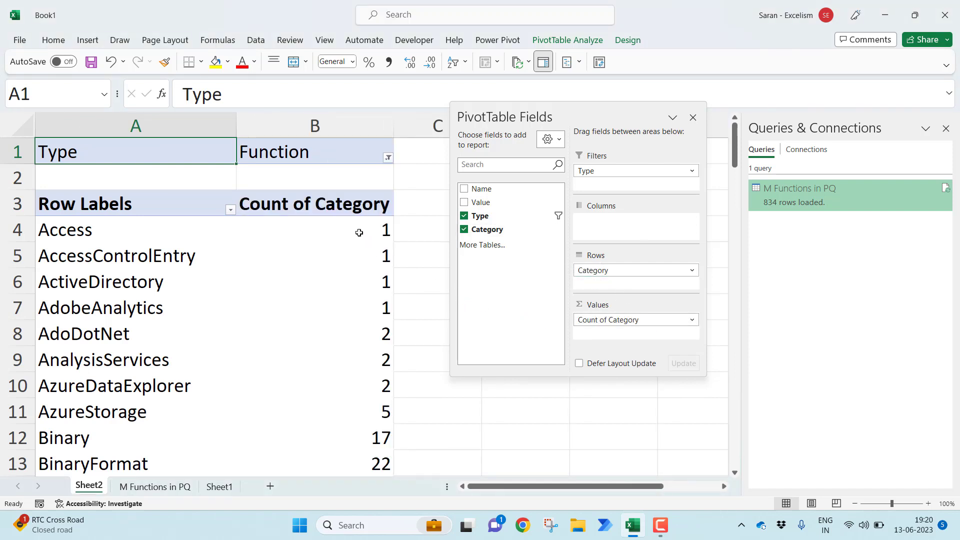
Sort the Count of Category values largest to smallest.
right_click(359, 233)
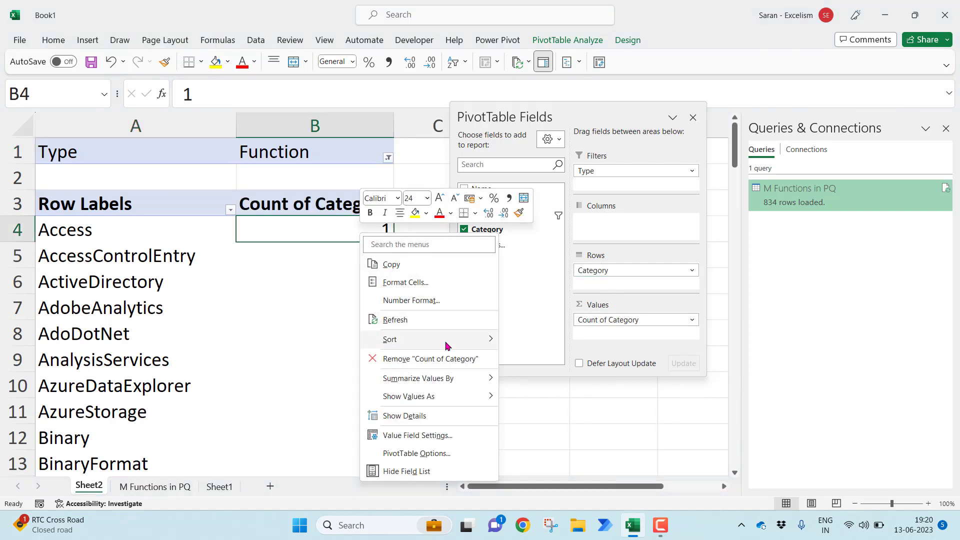
mouse_move(481, 343)
click(560, 359)
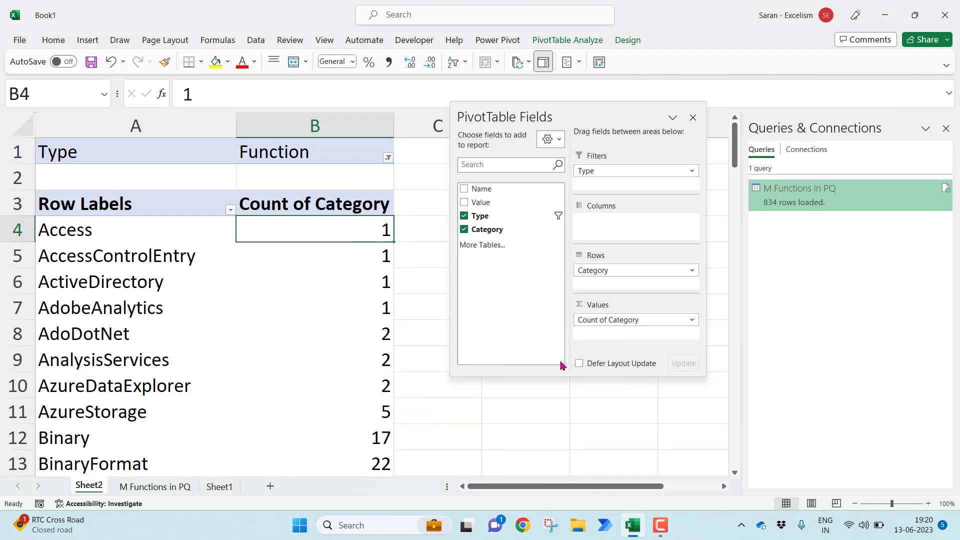
Check the grand total of 647, then review the Table count 110 and Date count 57.
key(ctrl+Down)
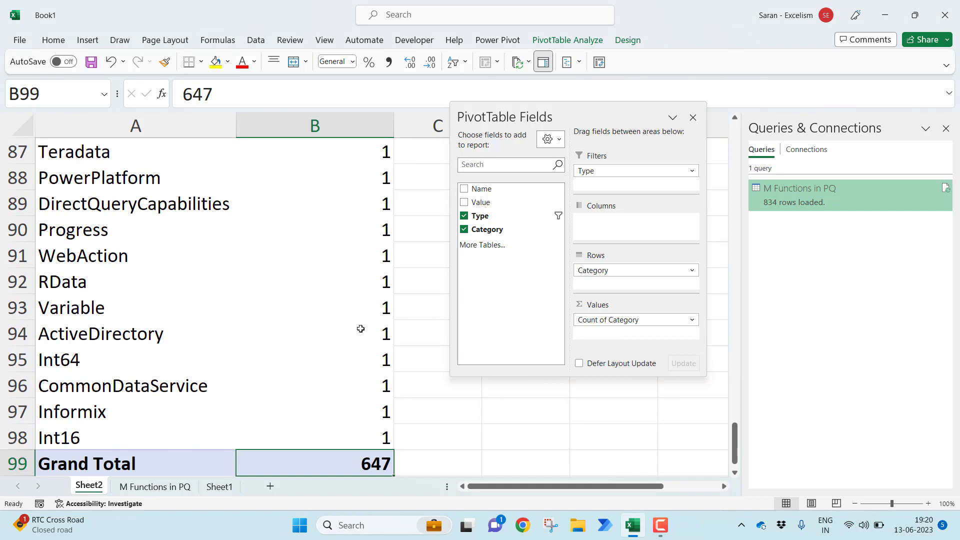
key(ctrl+Up)
key(Down)
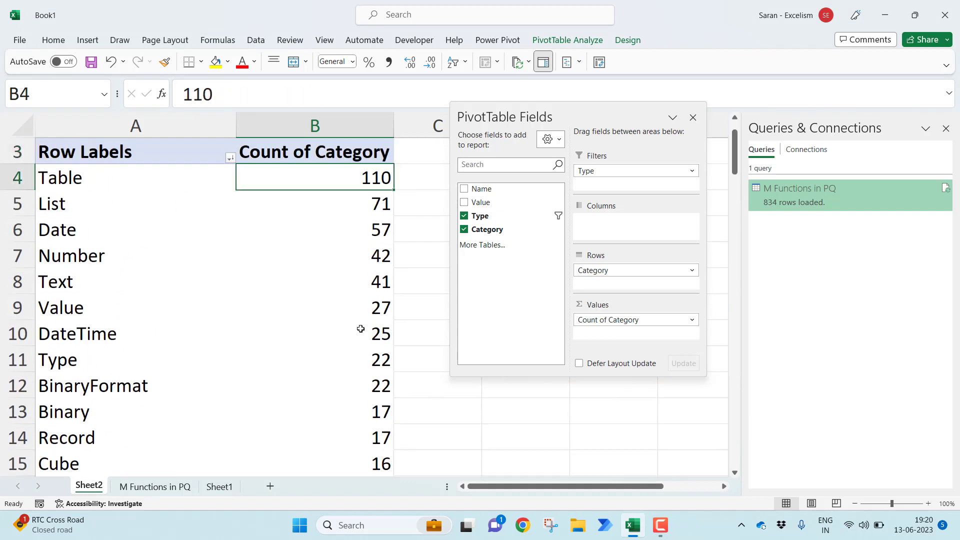
key(Left)
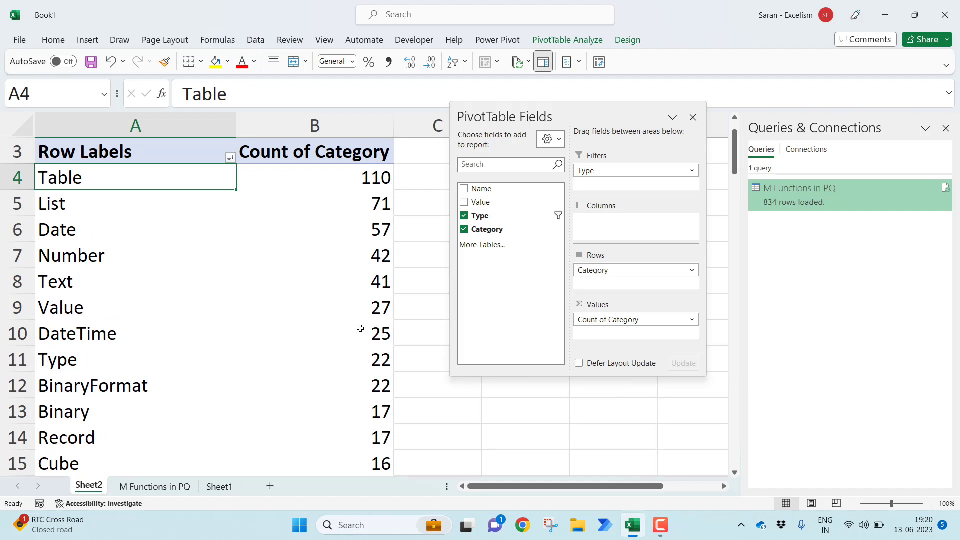
key(Right)
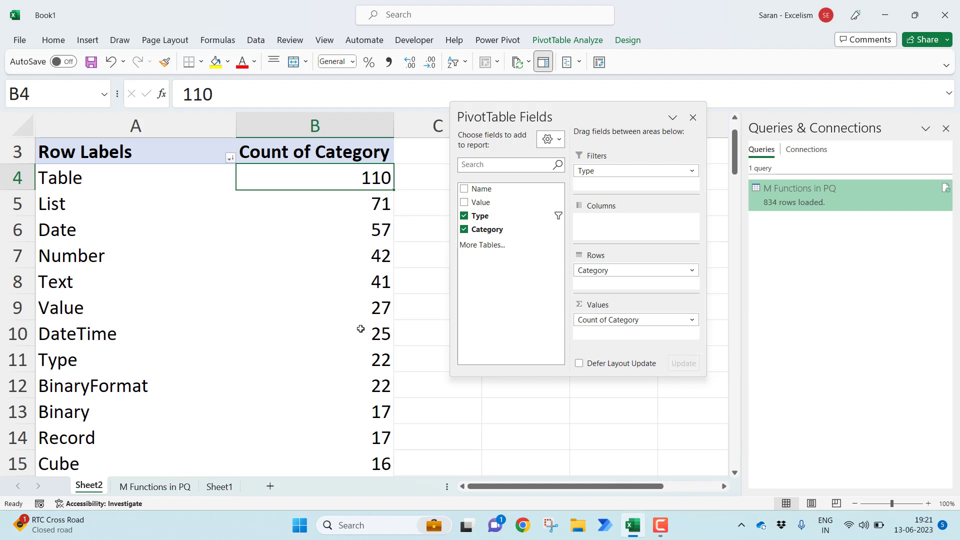
key(Down)
key(Down)
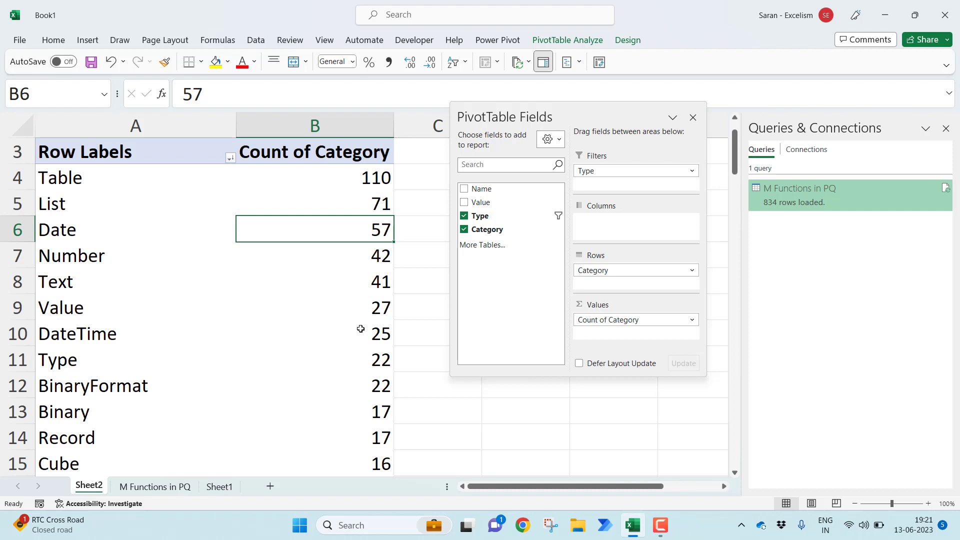
click(219, 41)
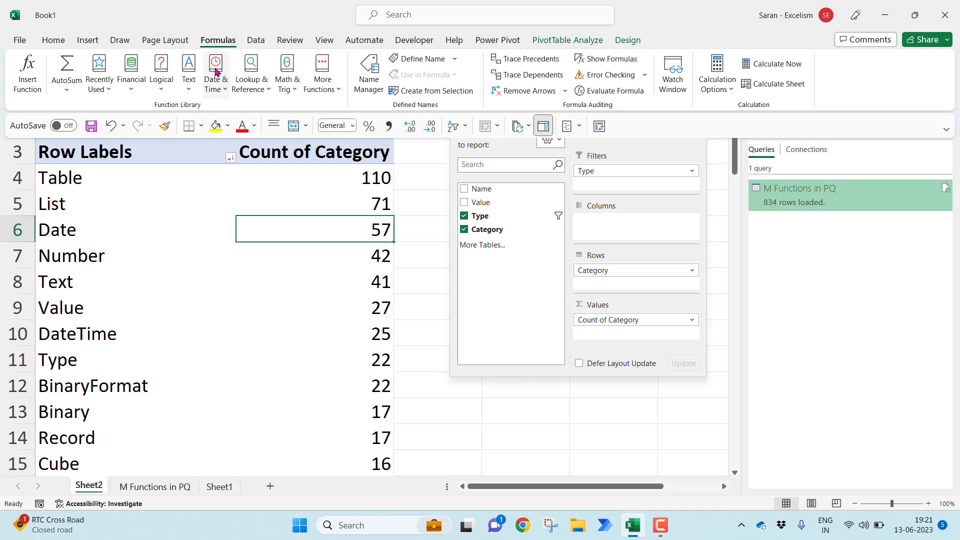
click(215, 84)
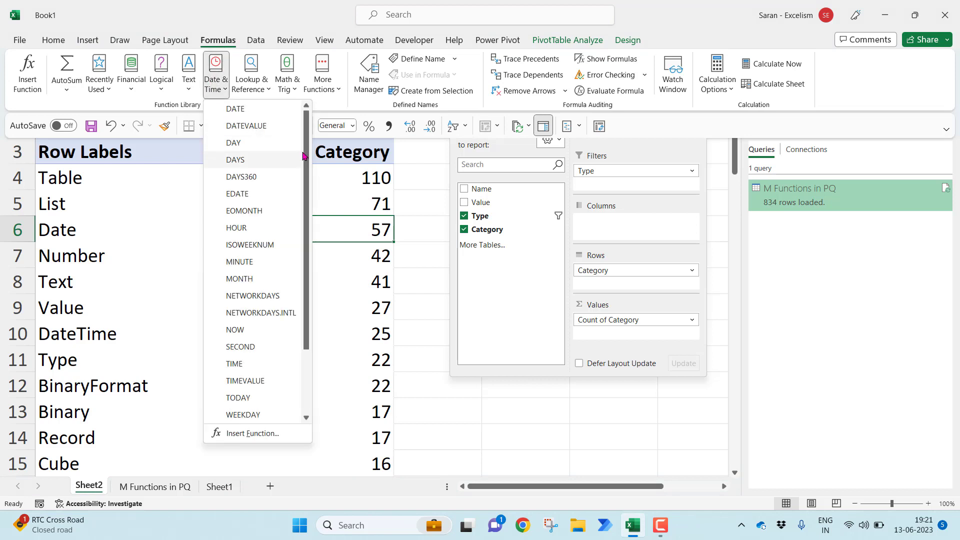
scroll(300, 165, down, 5)
scroll(311, 180, up, 3)
scroll(311, 180, up, 2)
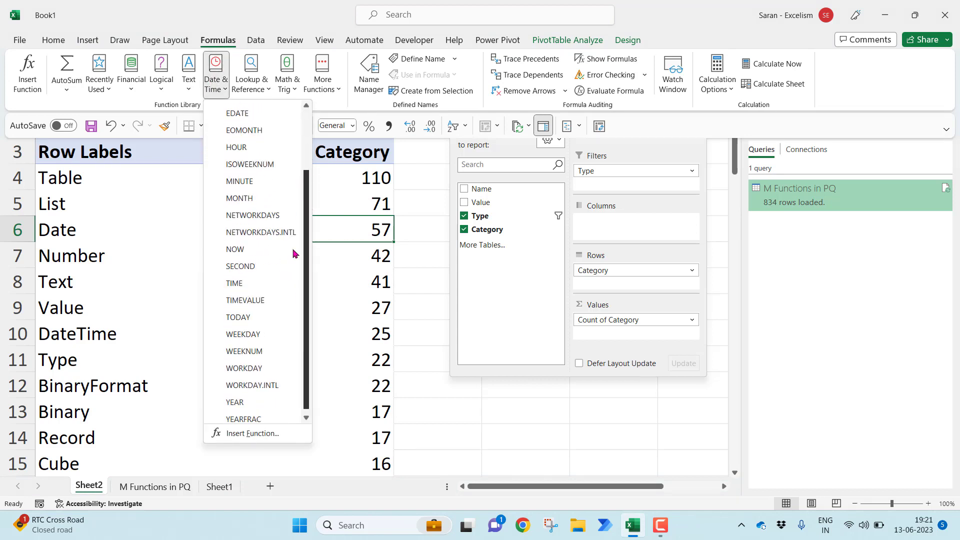
click(356, 222)
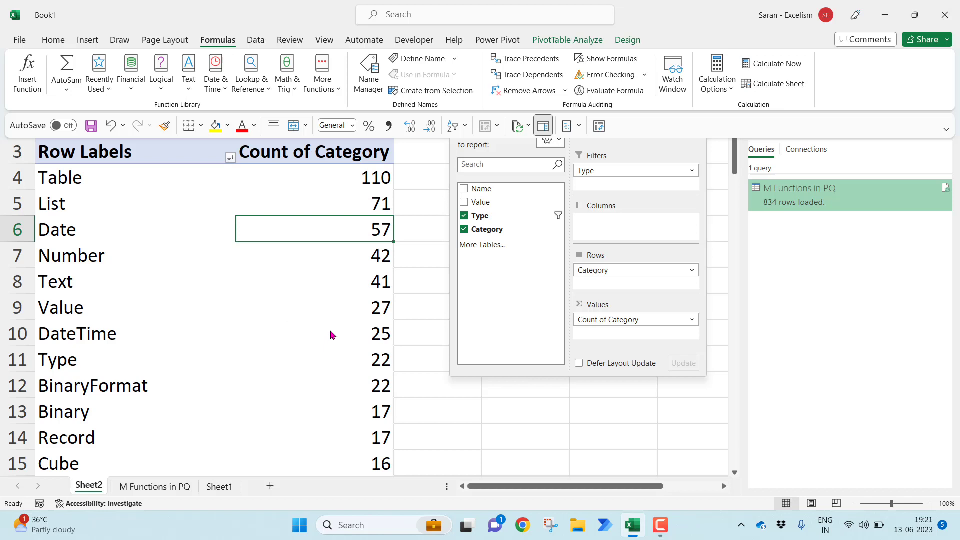
ctrl+click(374, 333)
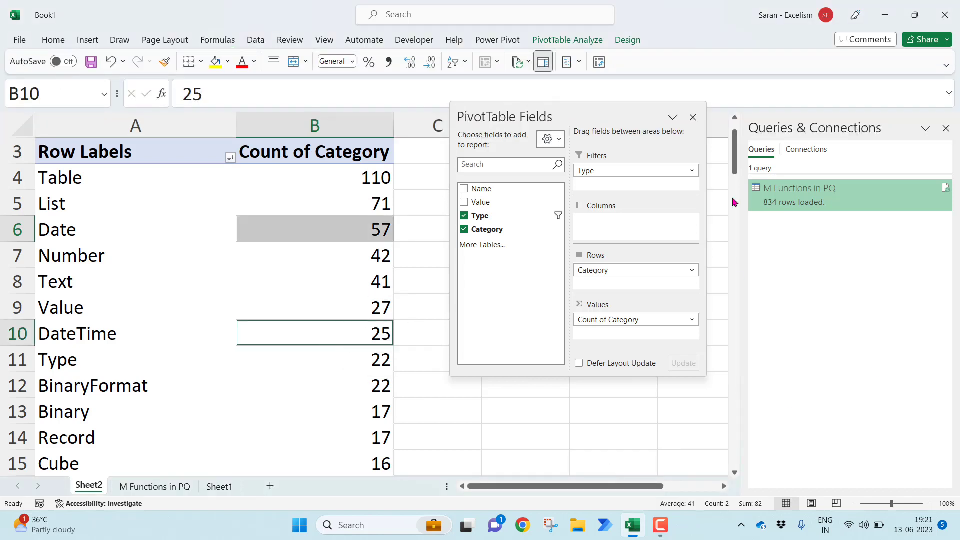
drag(736, 169, 735, 197)
ctrl+click(370, 307)
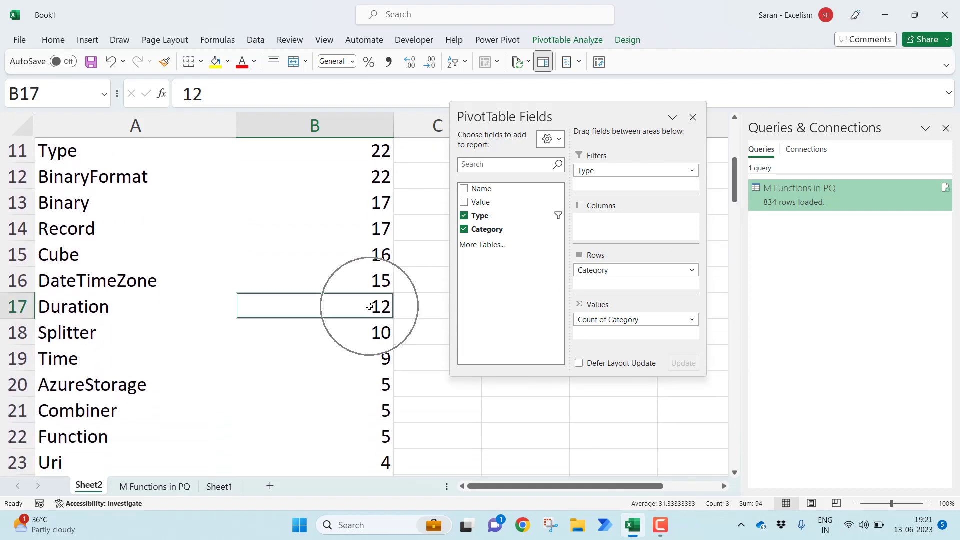
ctrl+click(368, 360)
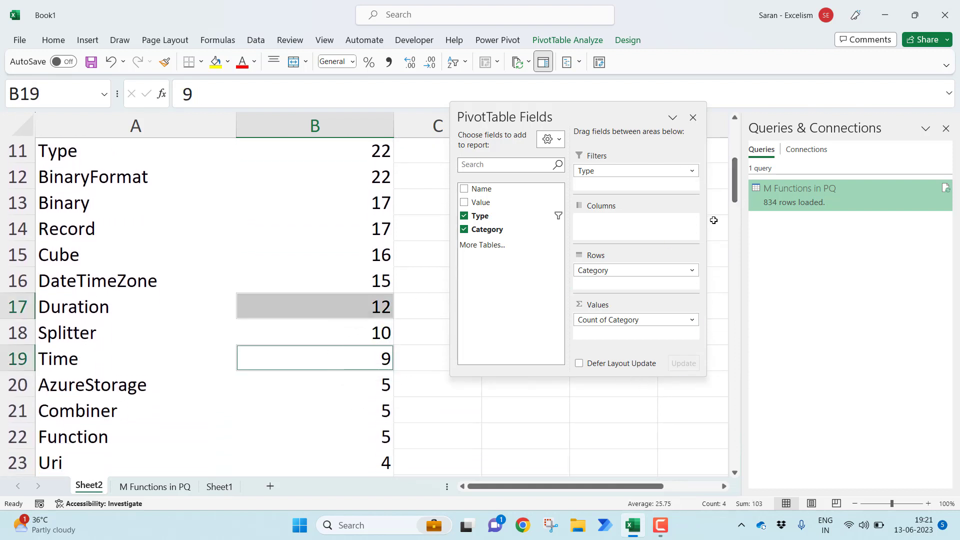
drag(735, 180, 738, 116)
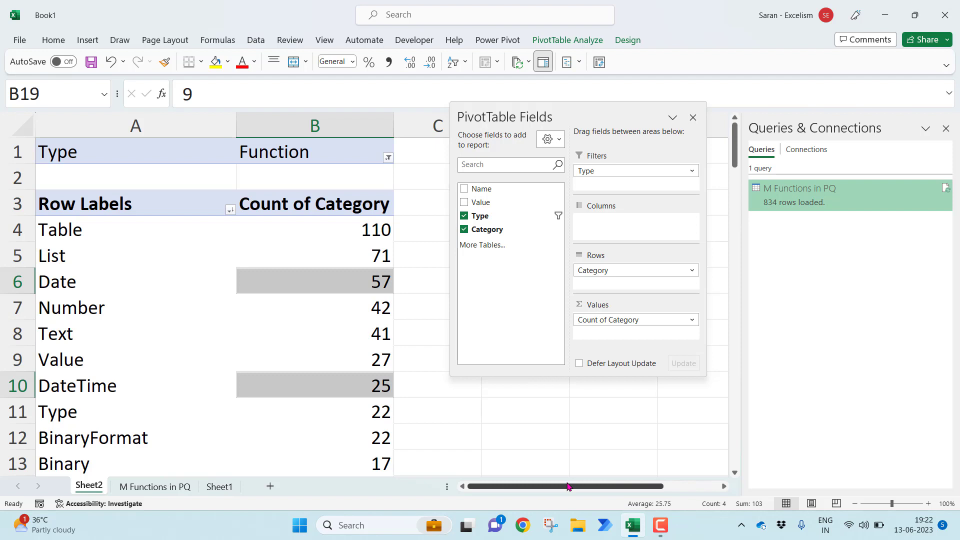
click(330, 283)
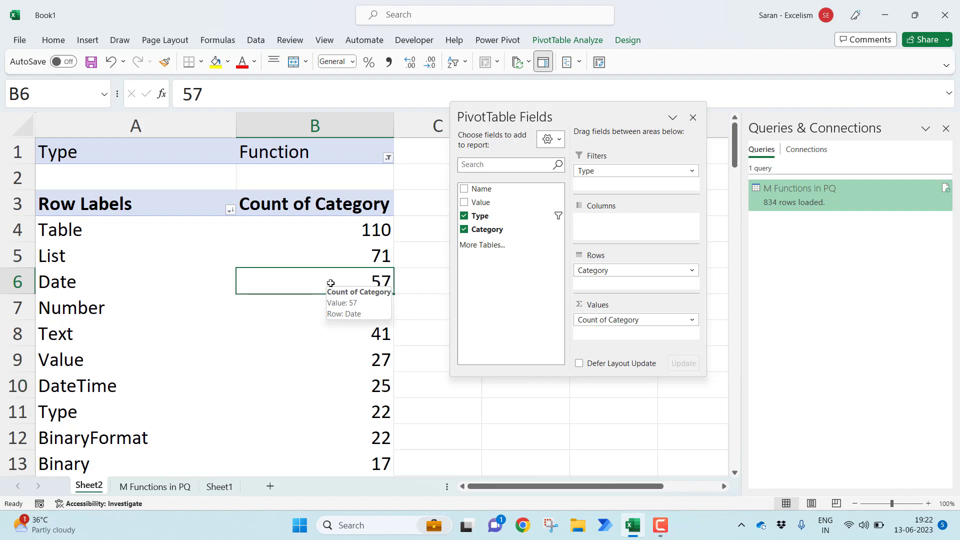
Drill into the Date count of 57 to list its functions on Sheet3 and autofit column A.
double_click(330, 283)
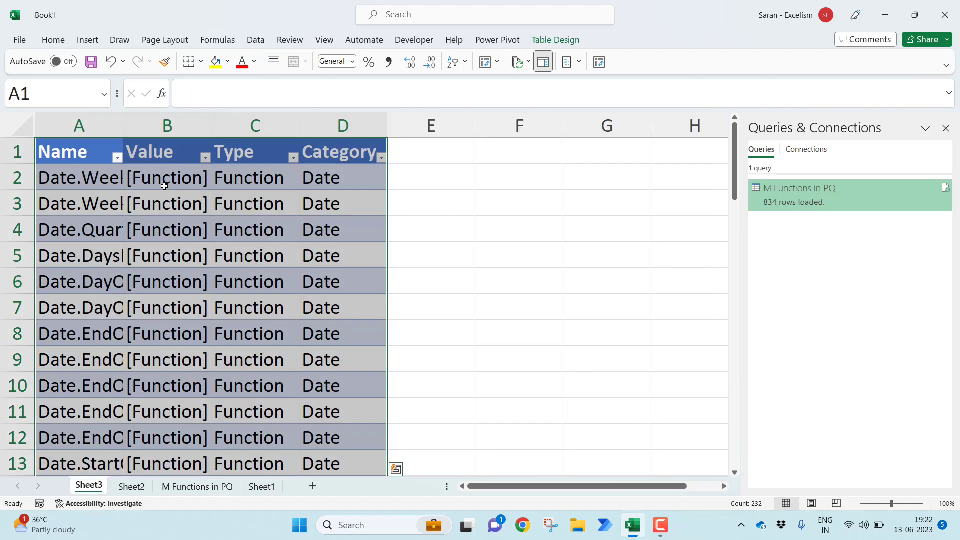
double_click(124, 129)
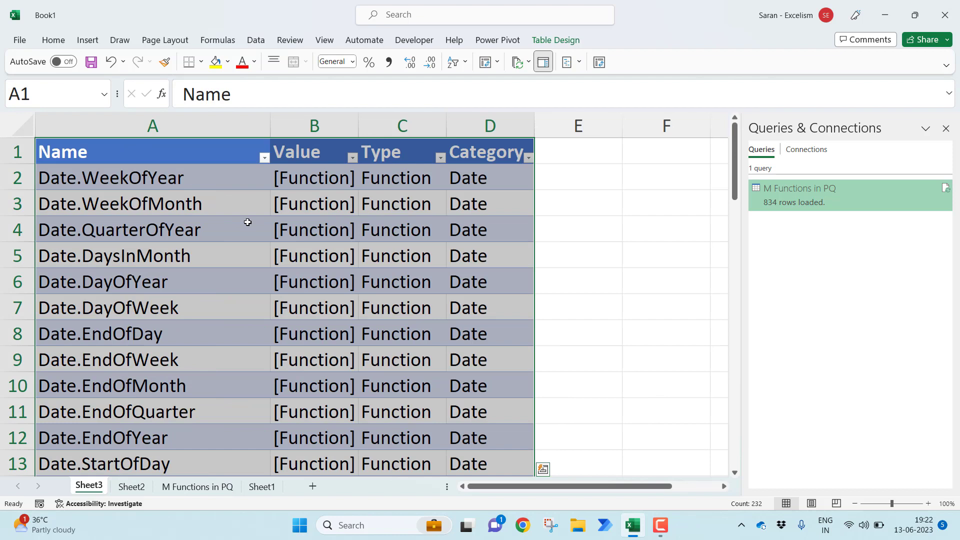
click(225, 178)
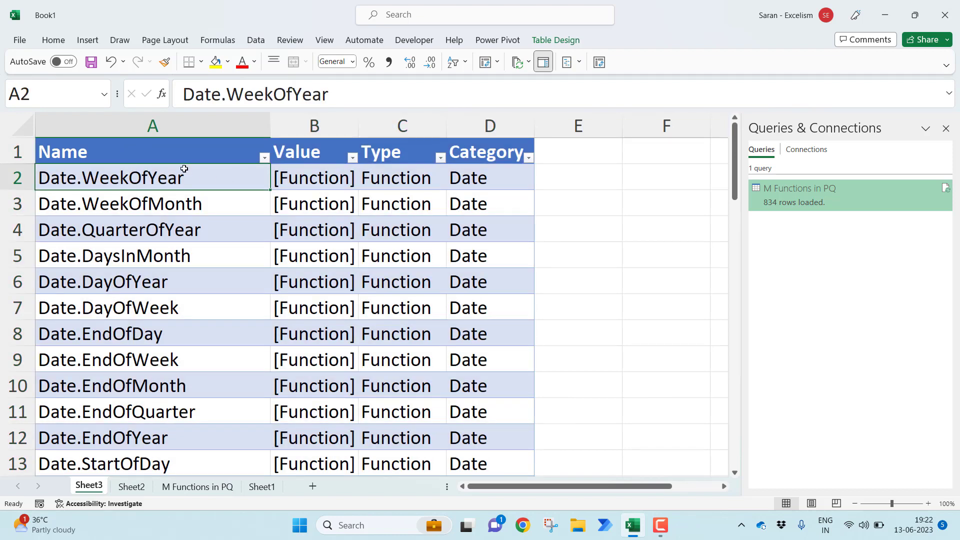
Browse the Date functions from Date.WeekOfMonth down to Date.EndOfDay, paging down and back up.
click(205, 197)
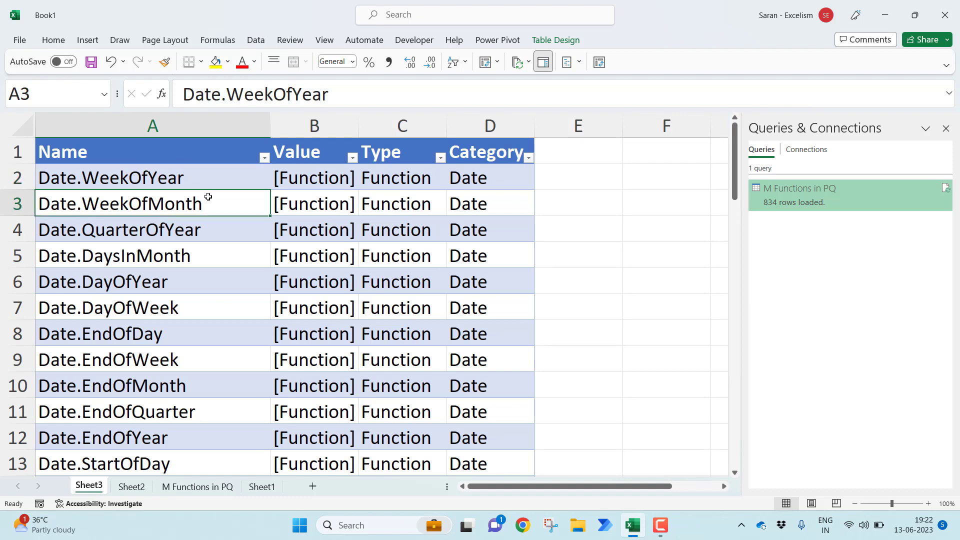
click(217, 238)
click(221, 258)
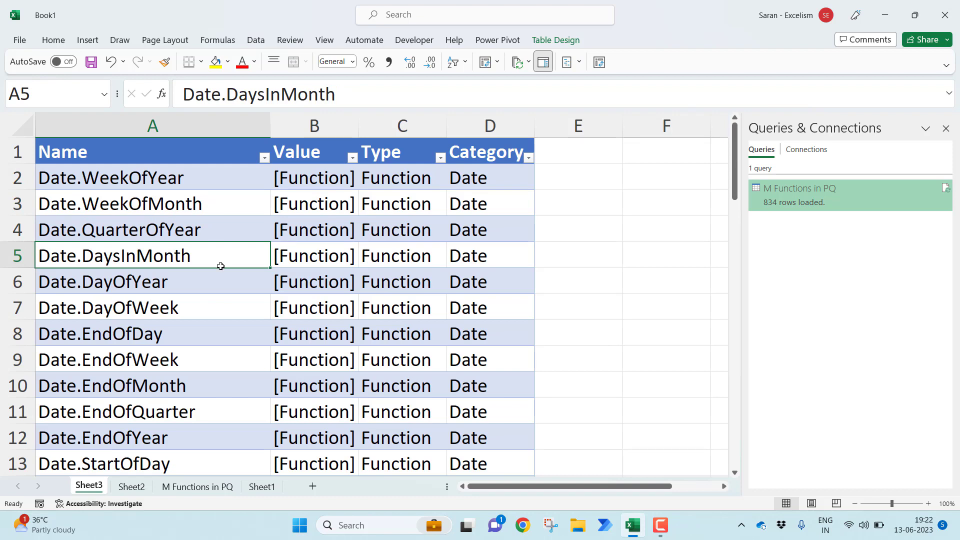
click(221, 281)
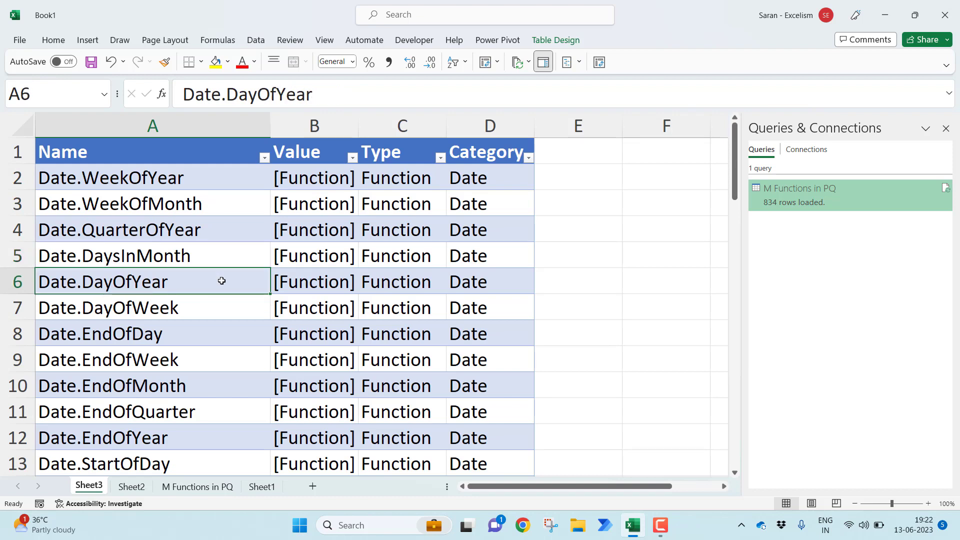
click(221, 309)
click(220, 340)
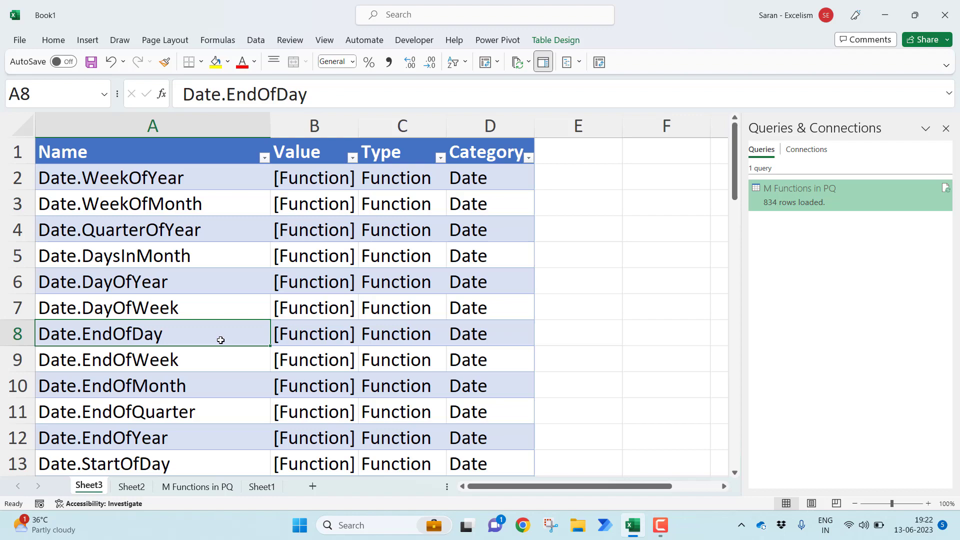
key(Page_Down)
key(Page_Down)
key(Page_Down)
key(Page_Down)
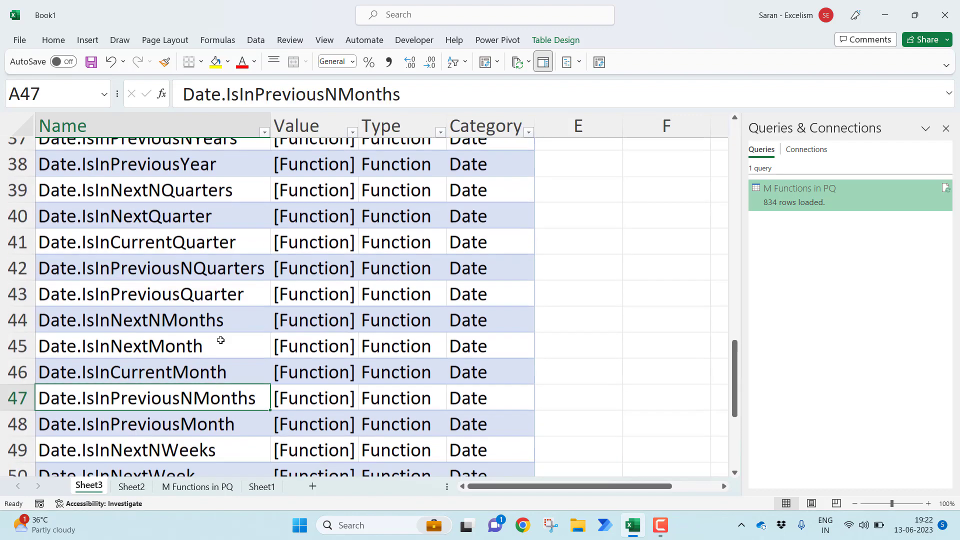
key(Page_Up)
key(Page_Up)
key(Page_Up)
key(Page_Up)
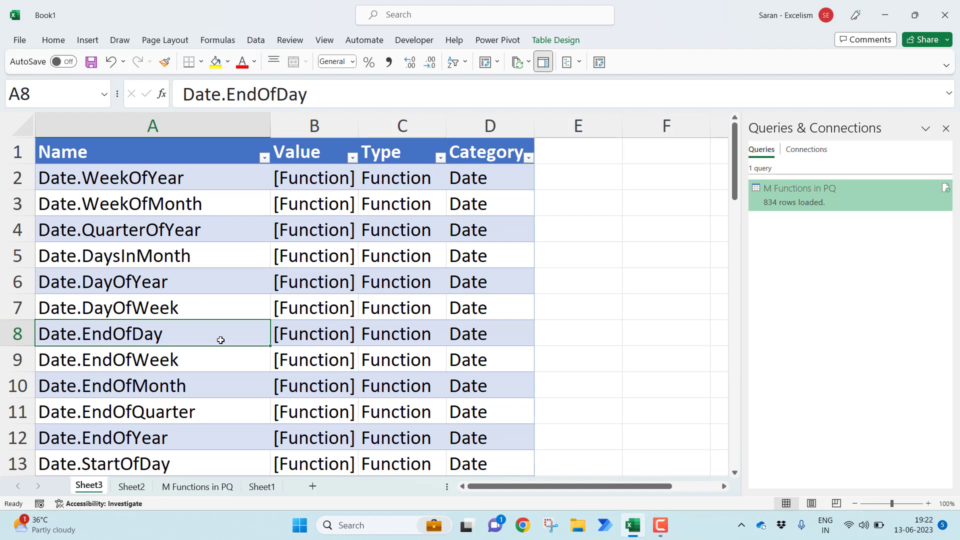
click(197, 486)
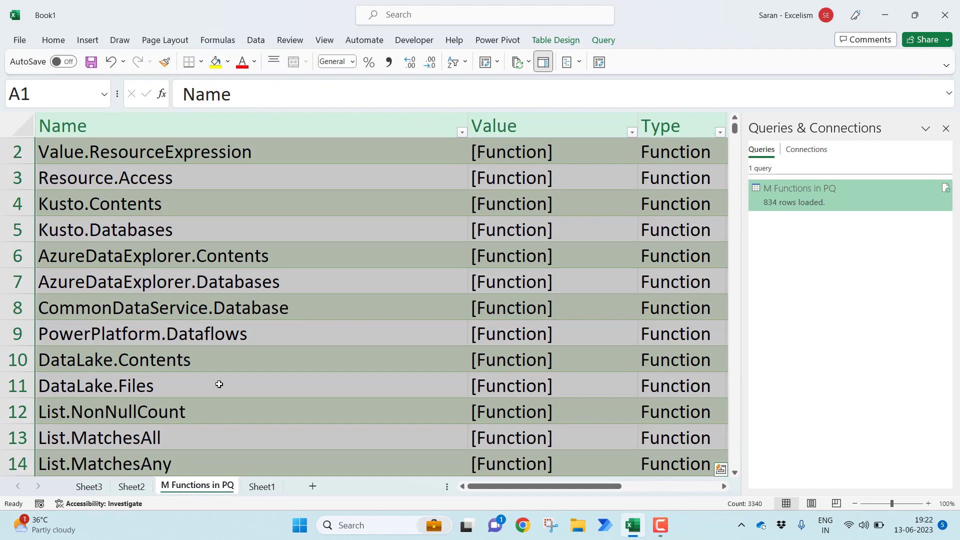
click(136, 488)
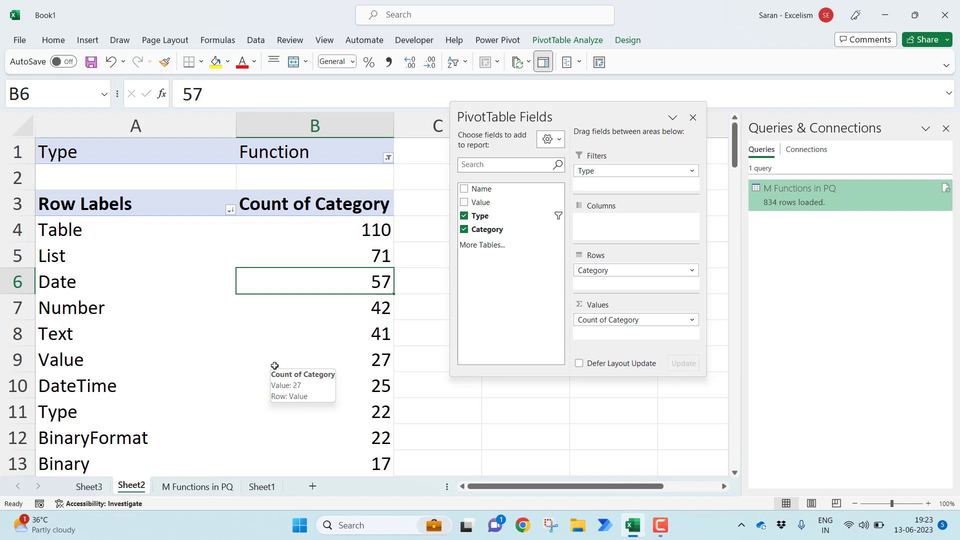
click(222, 486)
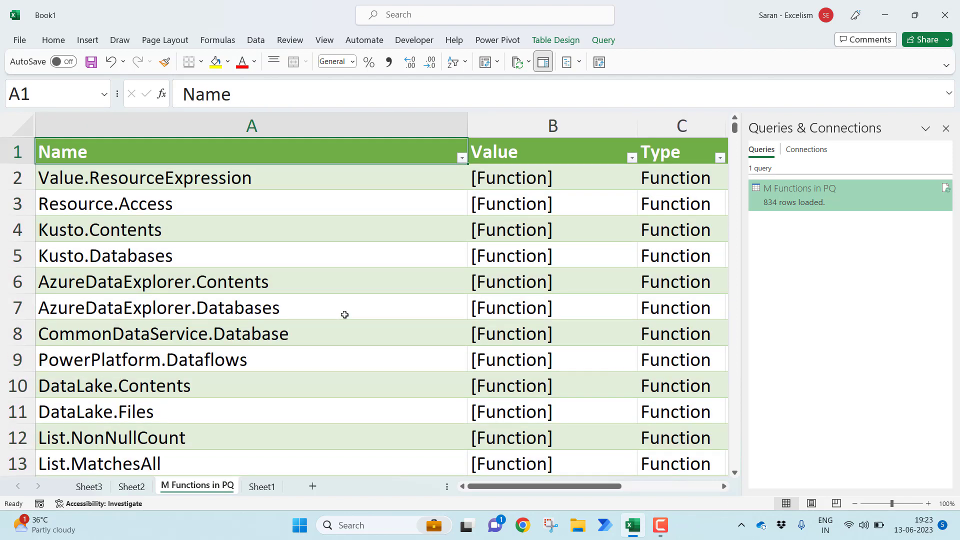
mouse_move(660, 524)
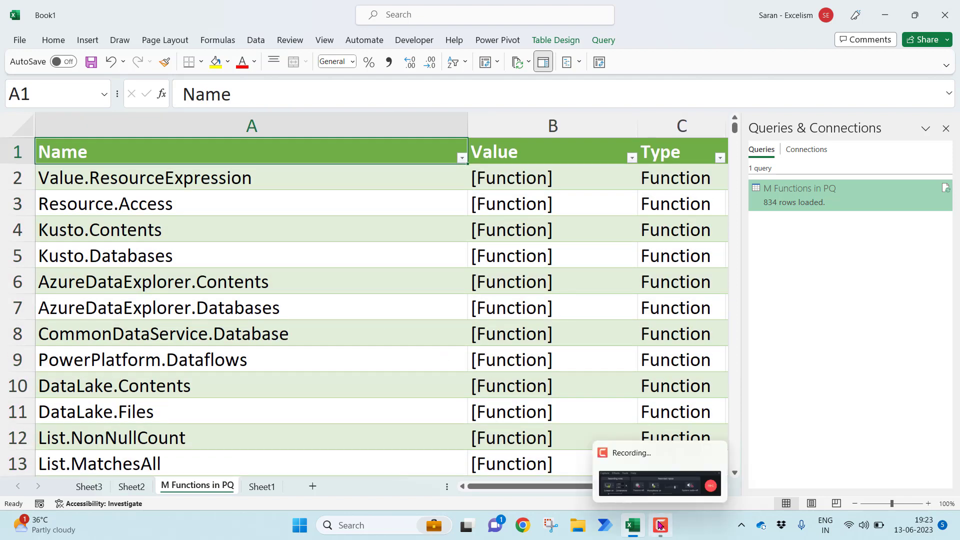